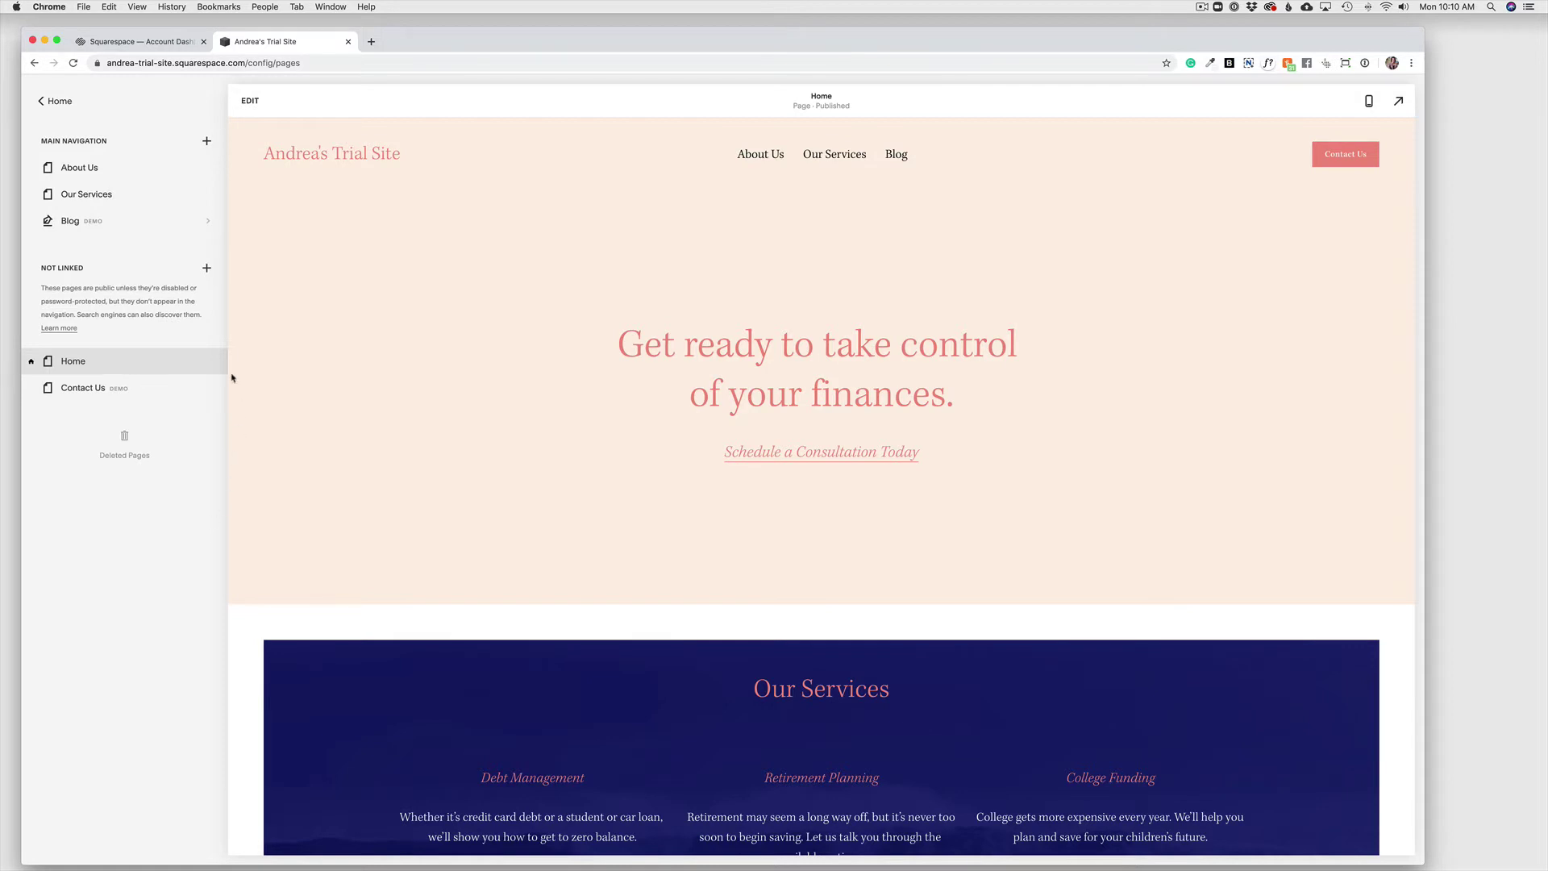
Open the Our Services page and scroll down to its six-photo gallery
left_click(80, 193)
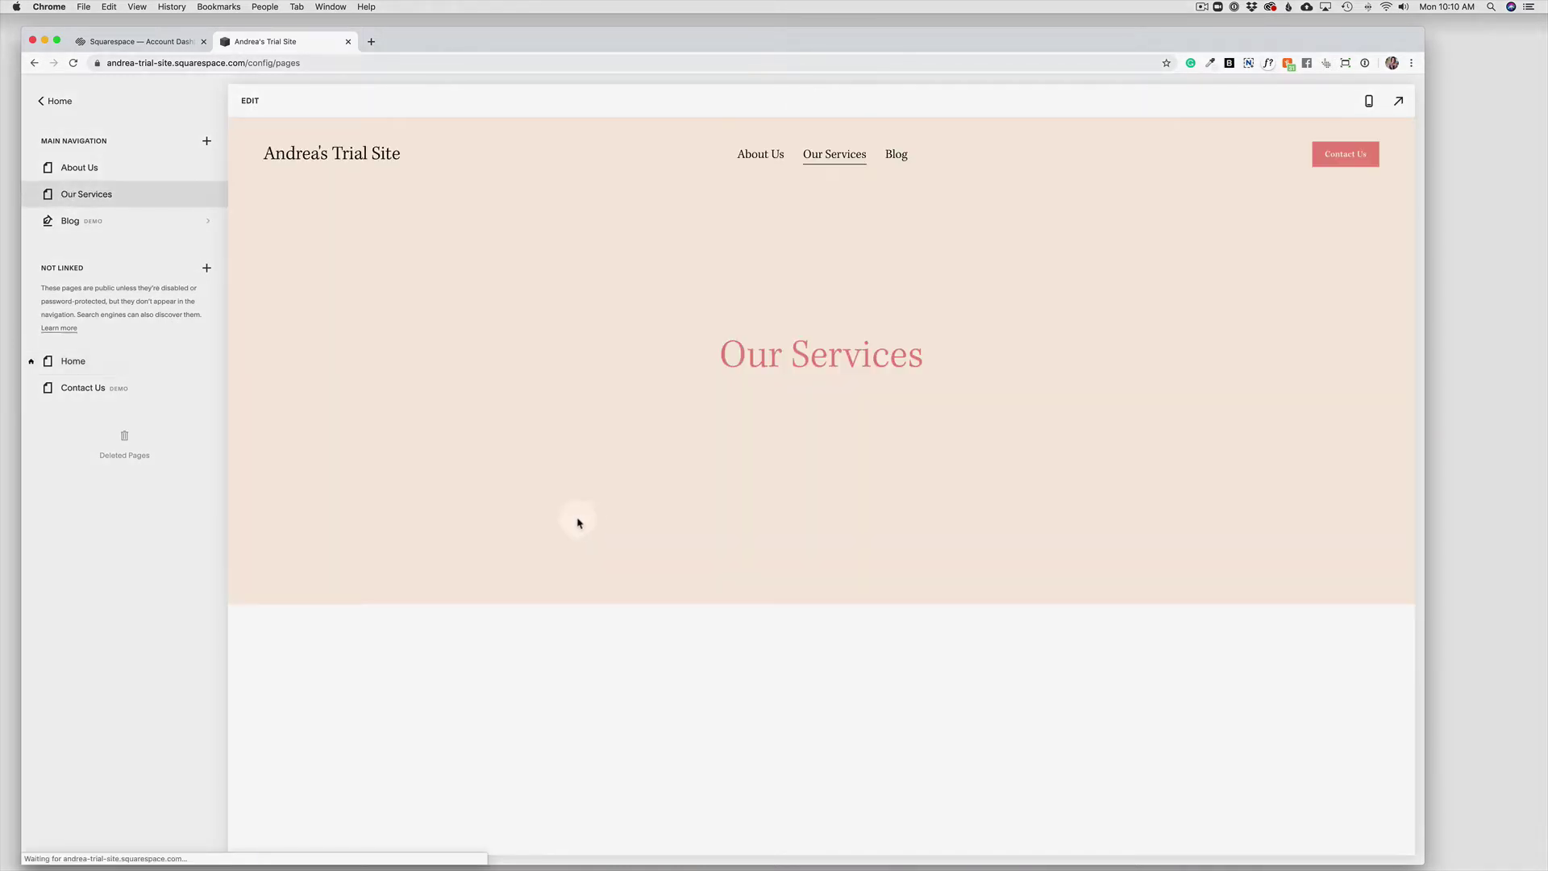
scroll(629, 646, "down", 5)
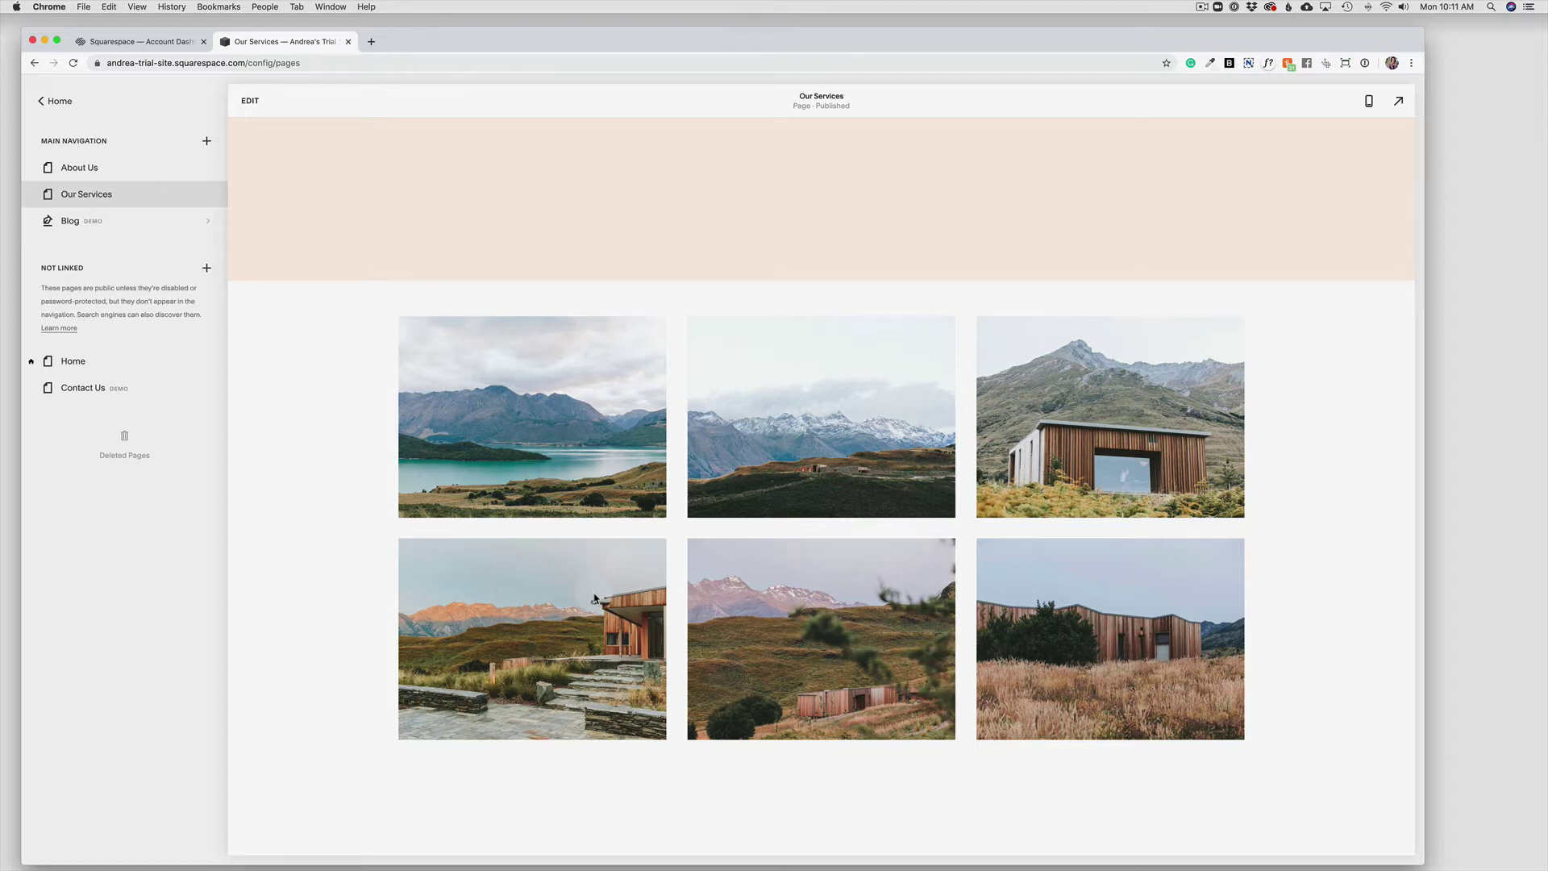
Enter edit mode on Our Services and select the photo gallery section
left_click(252, 103)
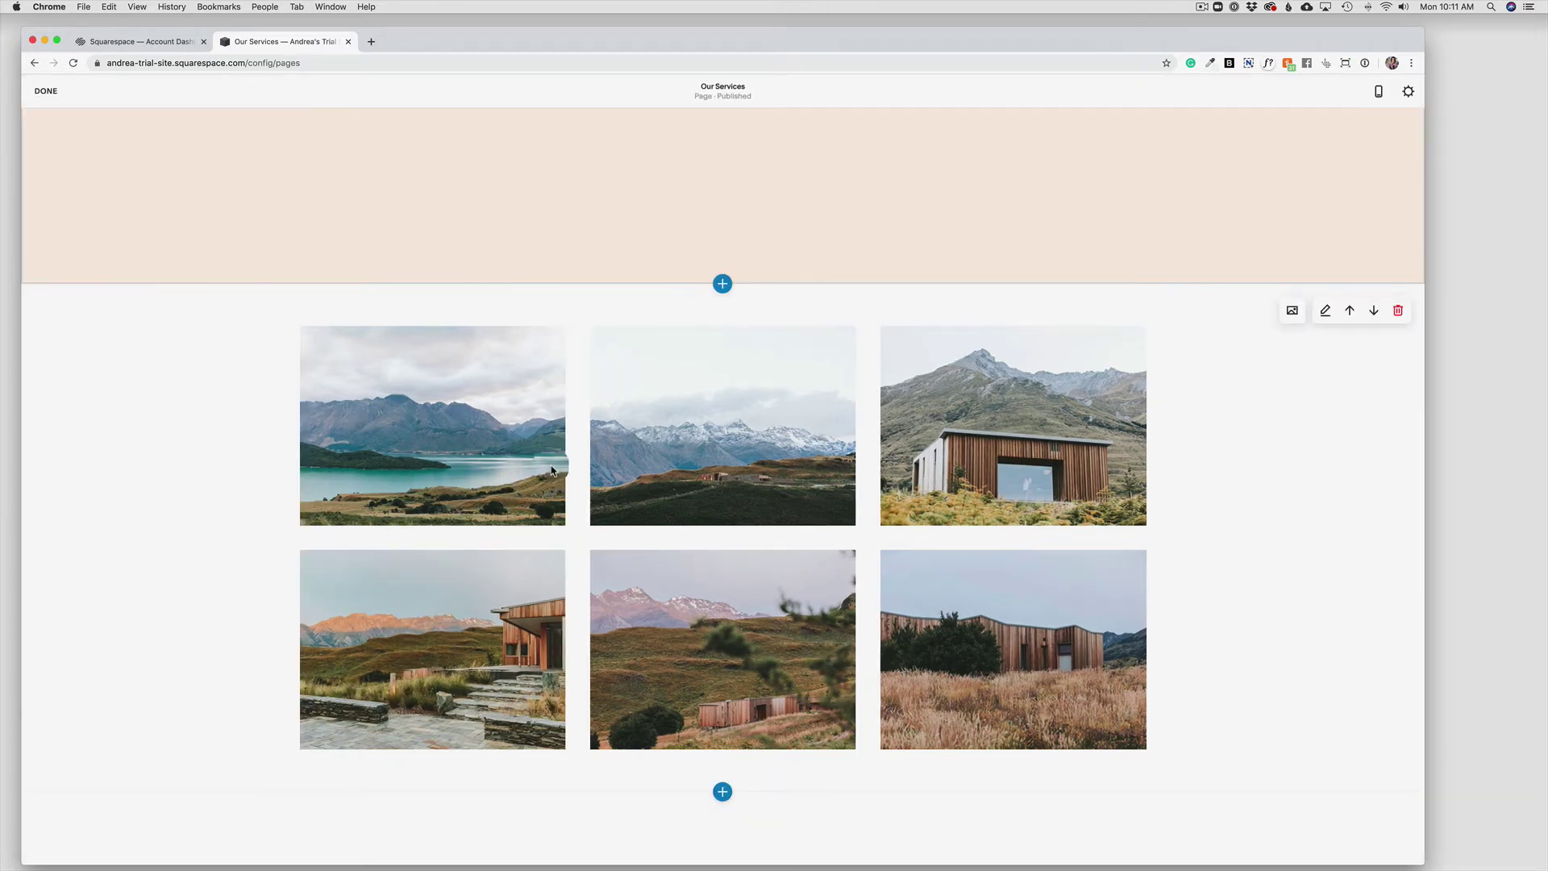
scroll(789, 530, "down", 1)
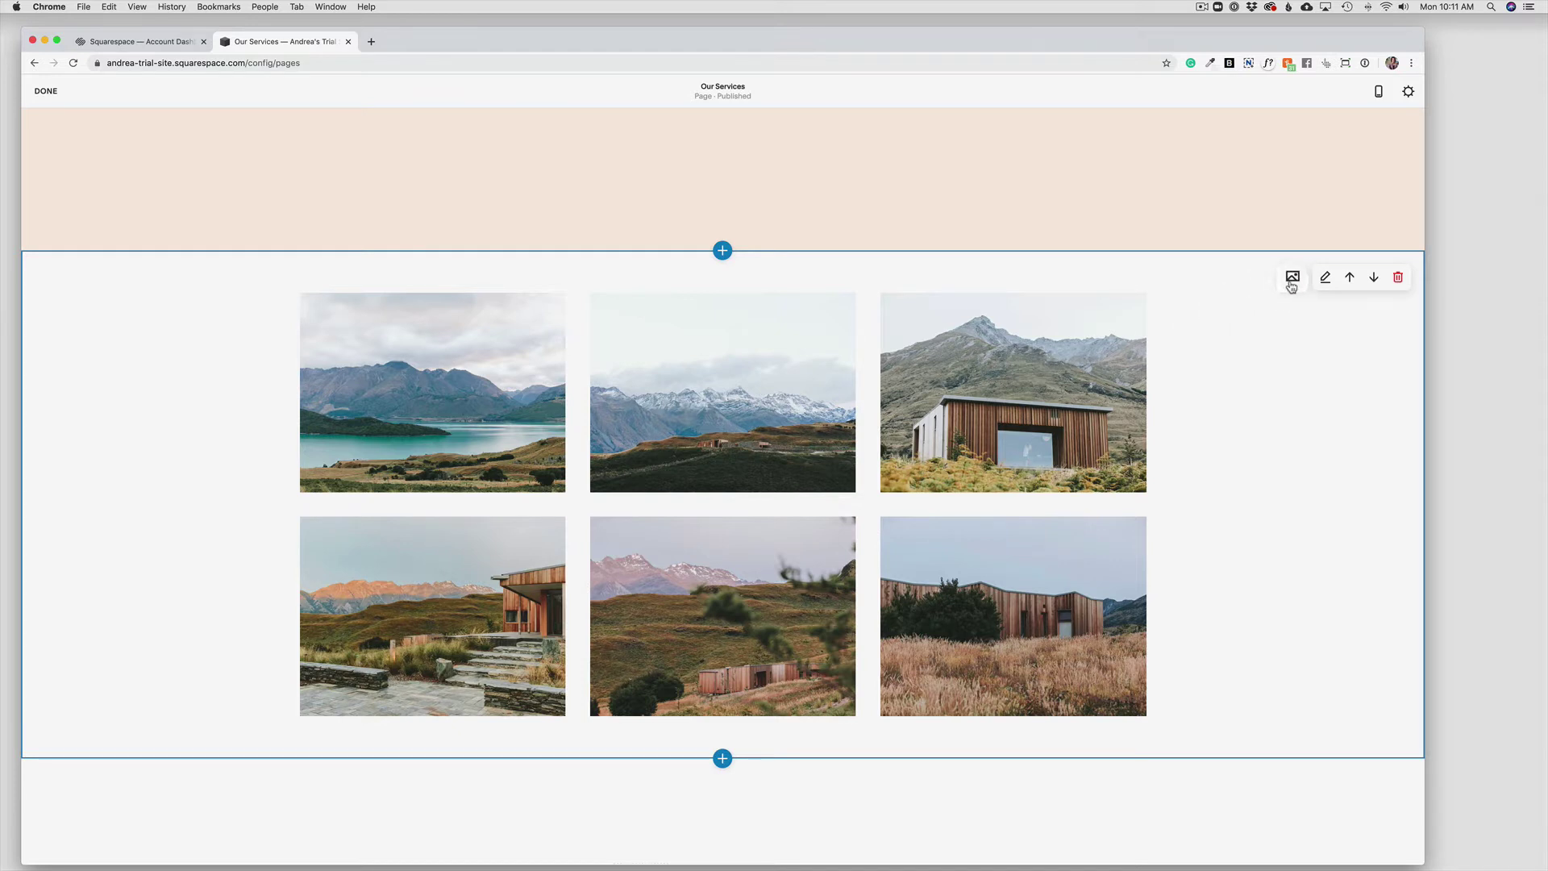
left_click(1178, 355)
Delete the lake-and-mountains photo from the gallery and confirm the removal
left_click(1292, 278)
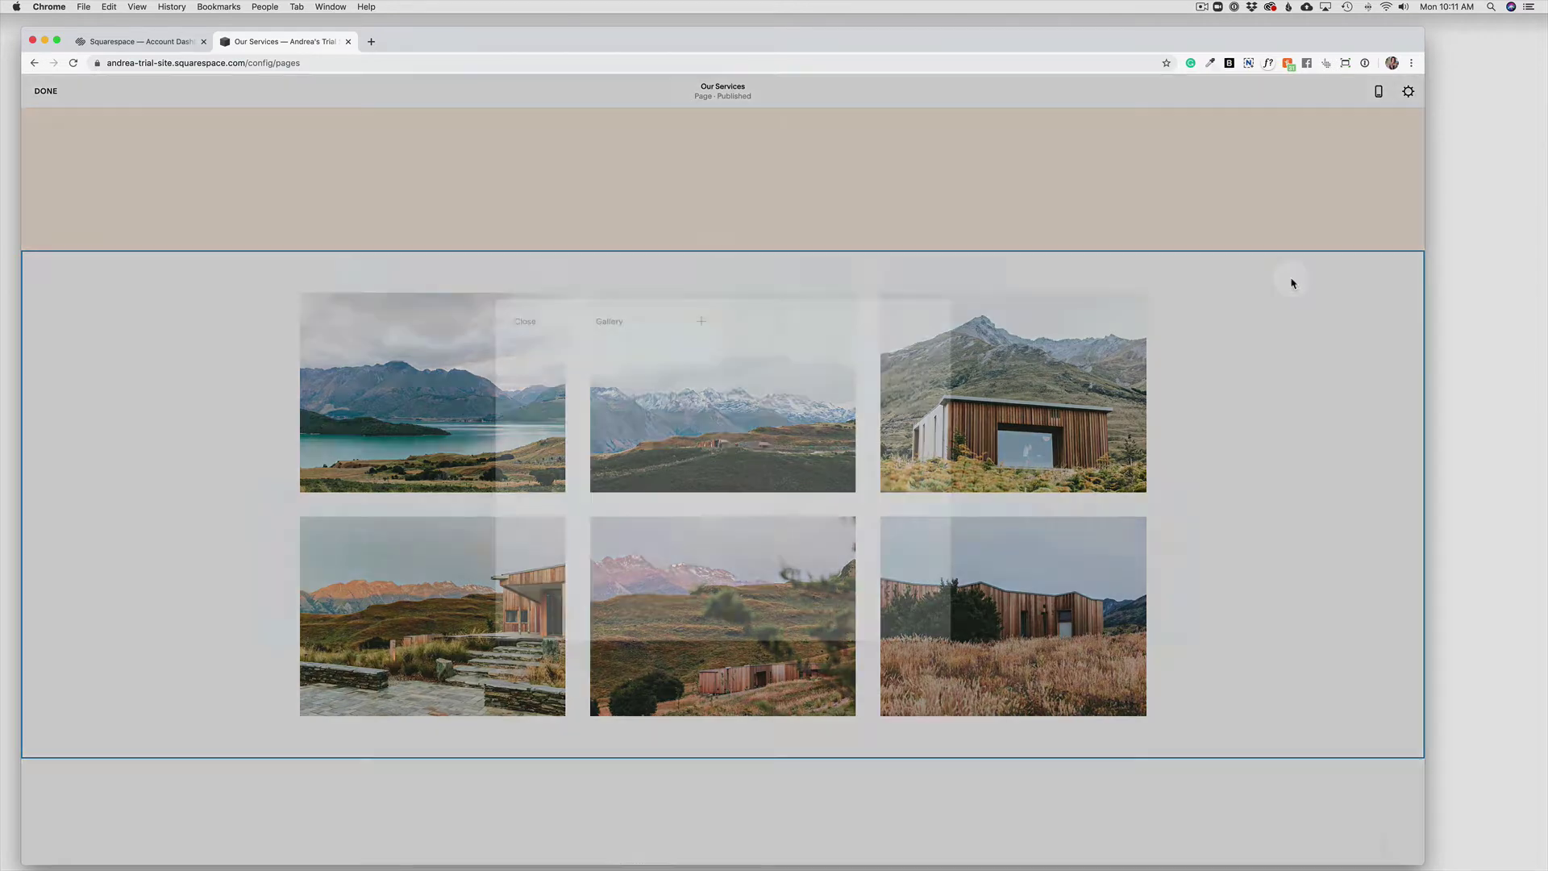
mouse_move(608, 418)
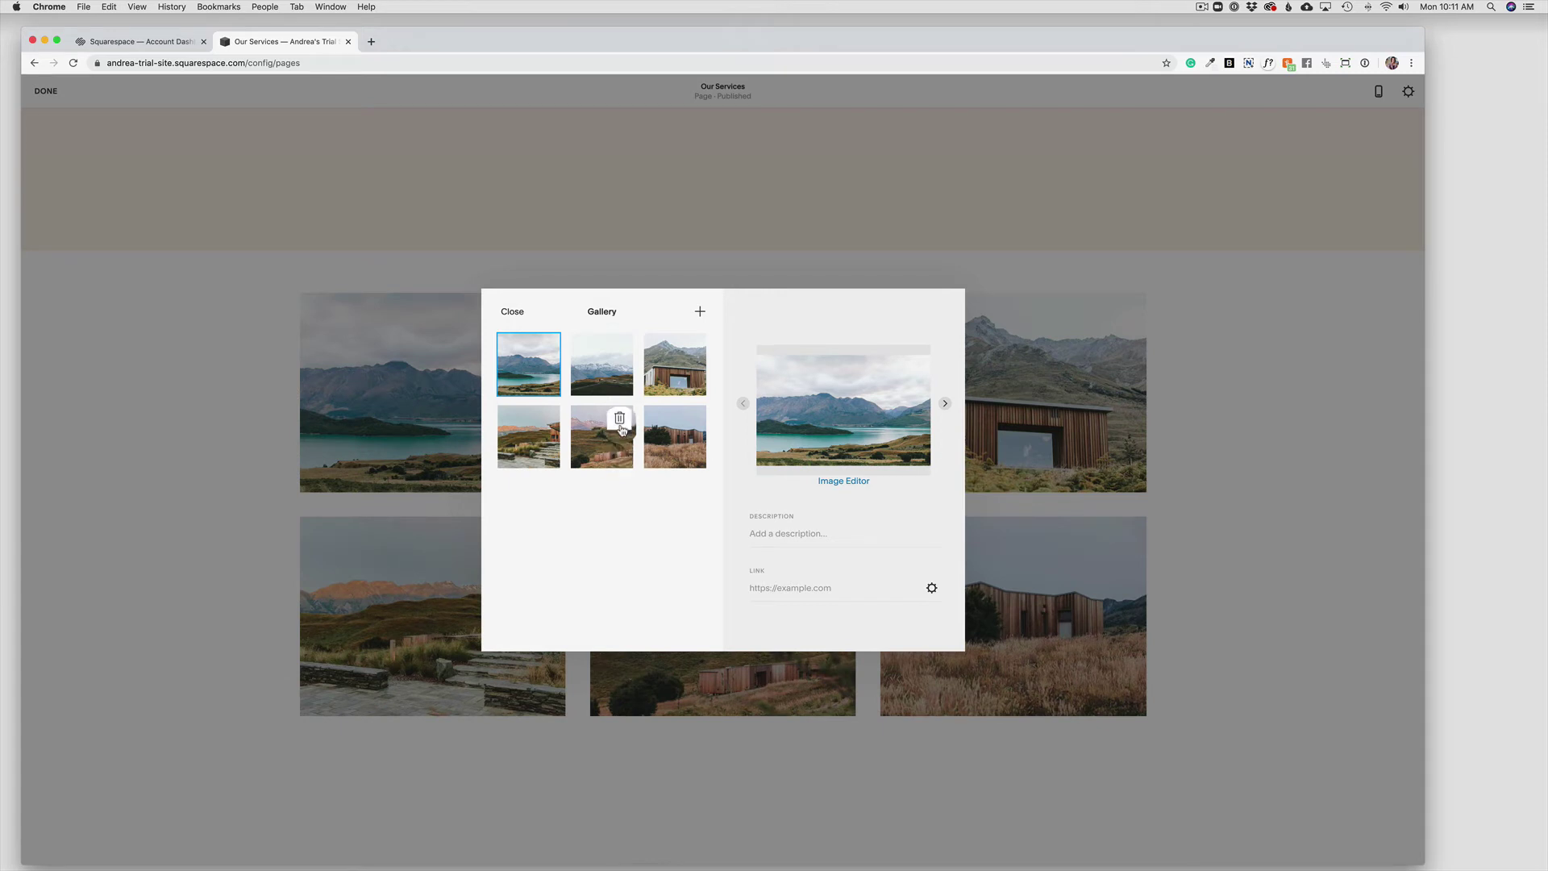
mouse_move(556, 384)
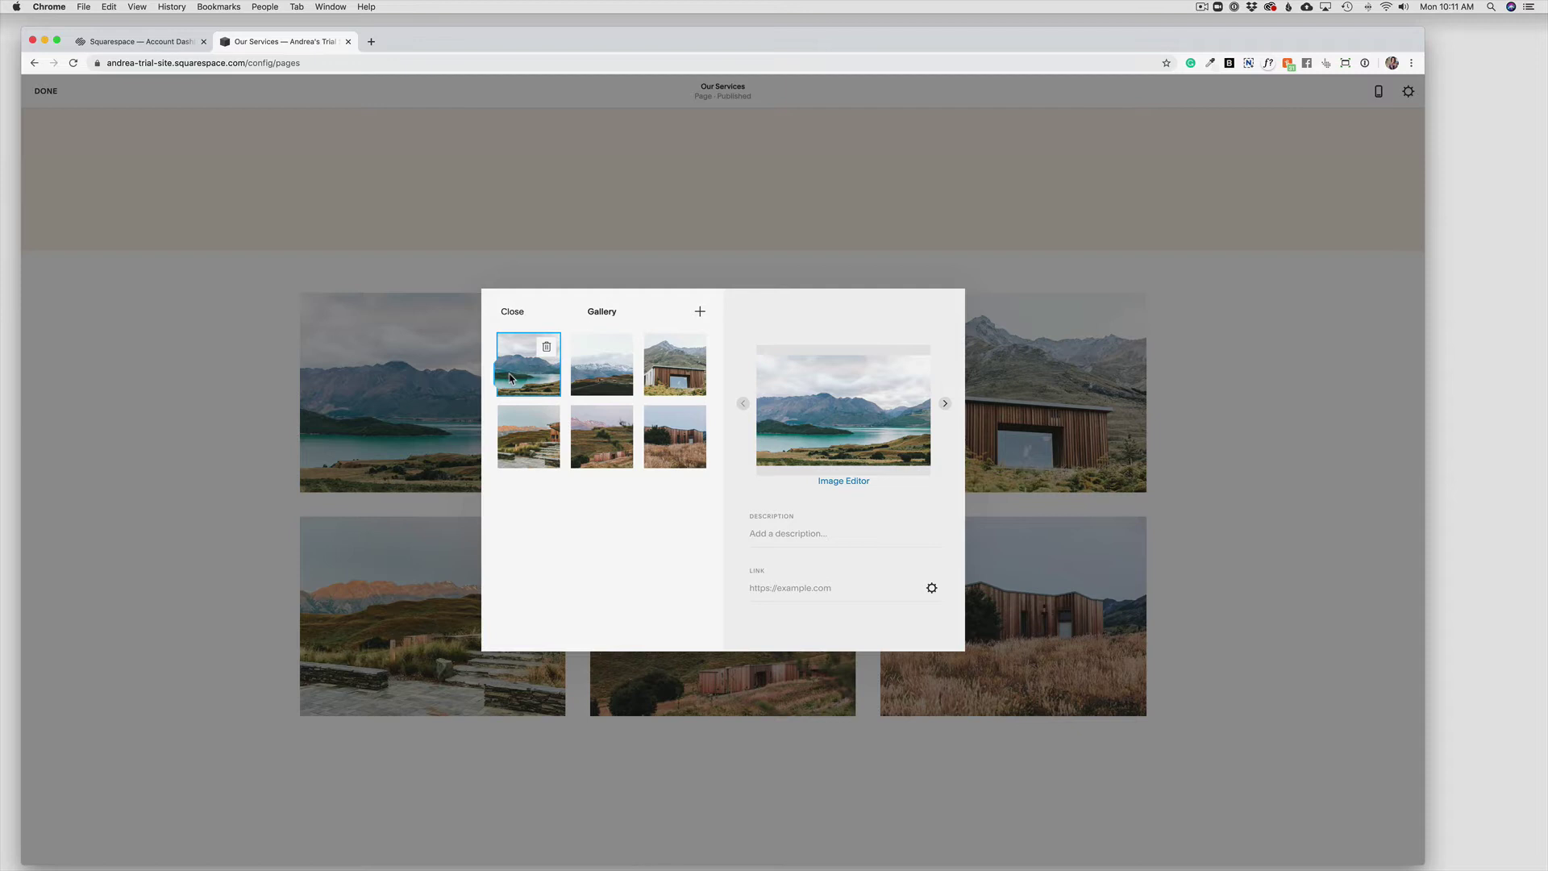
left_click(547, 347)
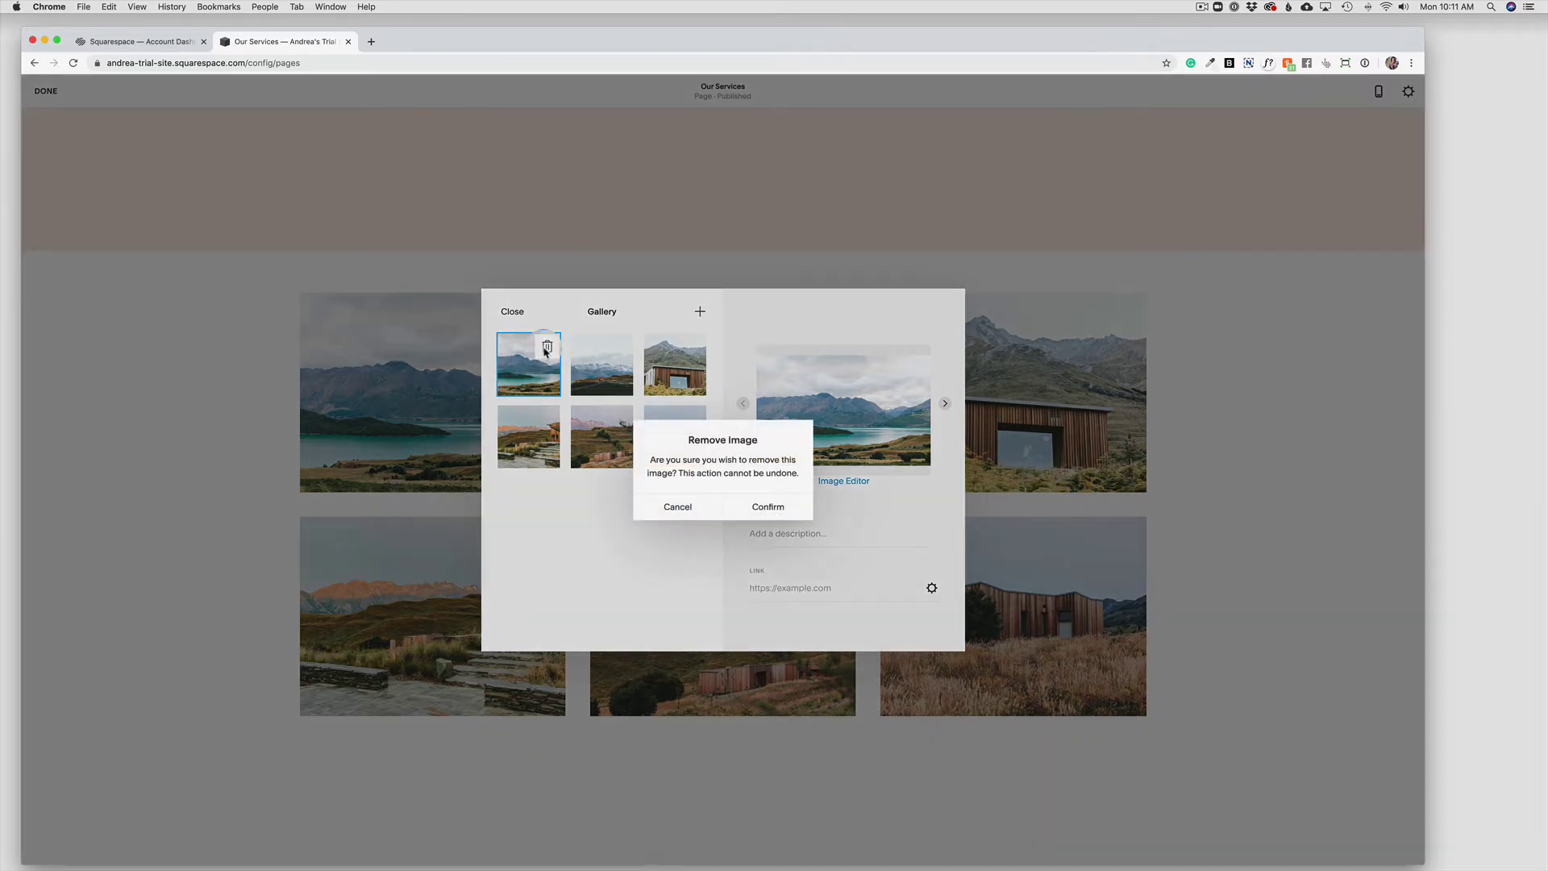
left_click(767, 506)
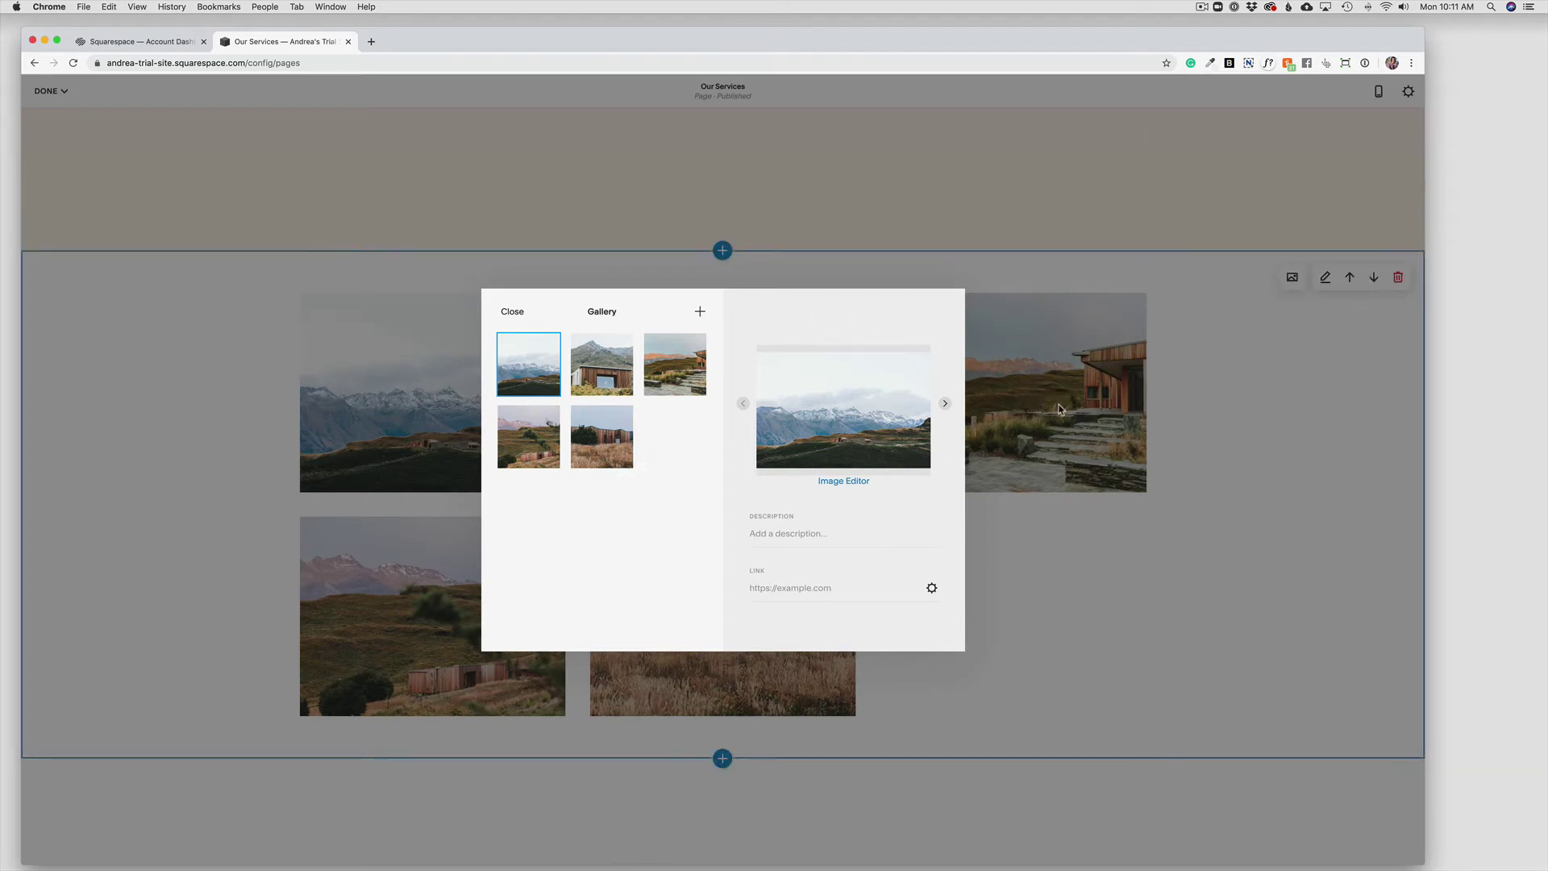
Bring up the gallery's options for searching or uploading new images
left_click(659, 458)
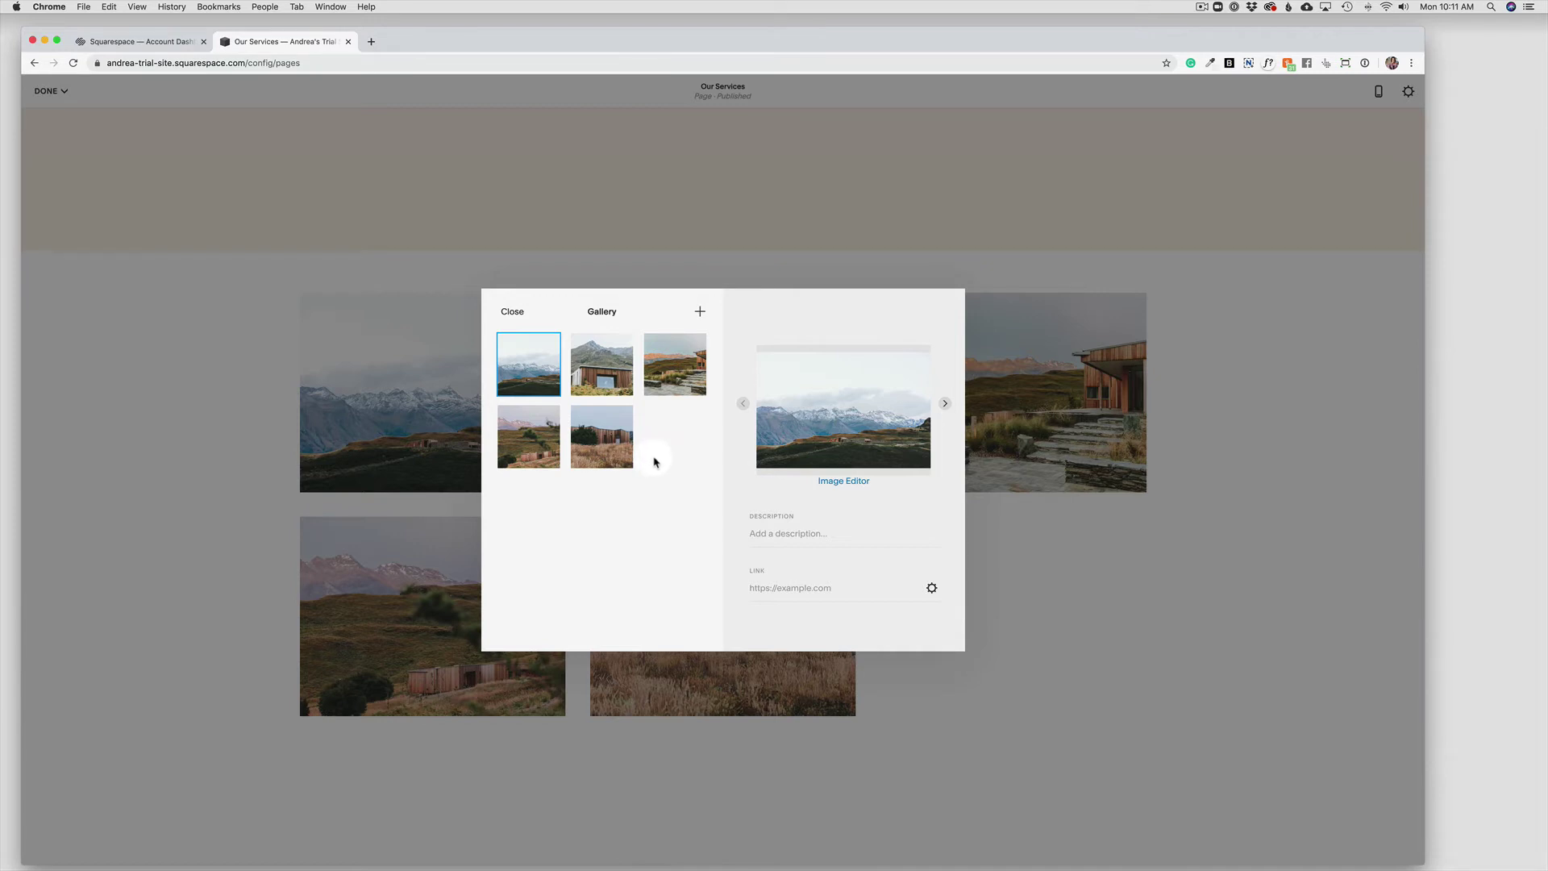
left_click(706, 338)
left_click(700, 316)
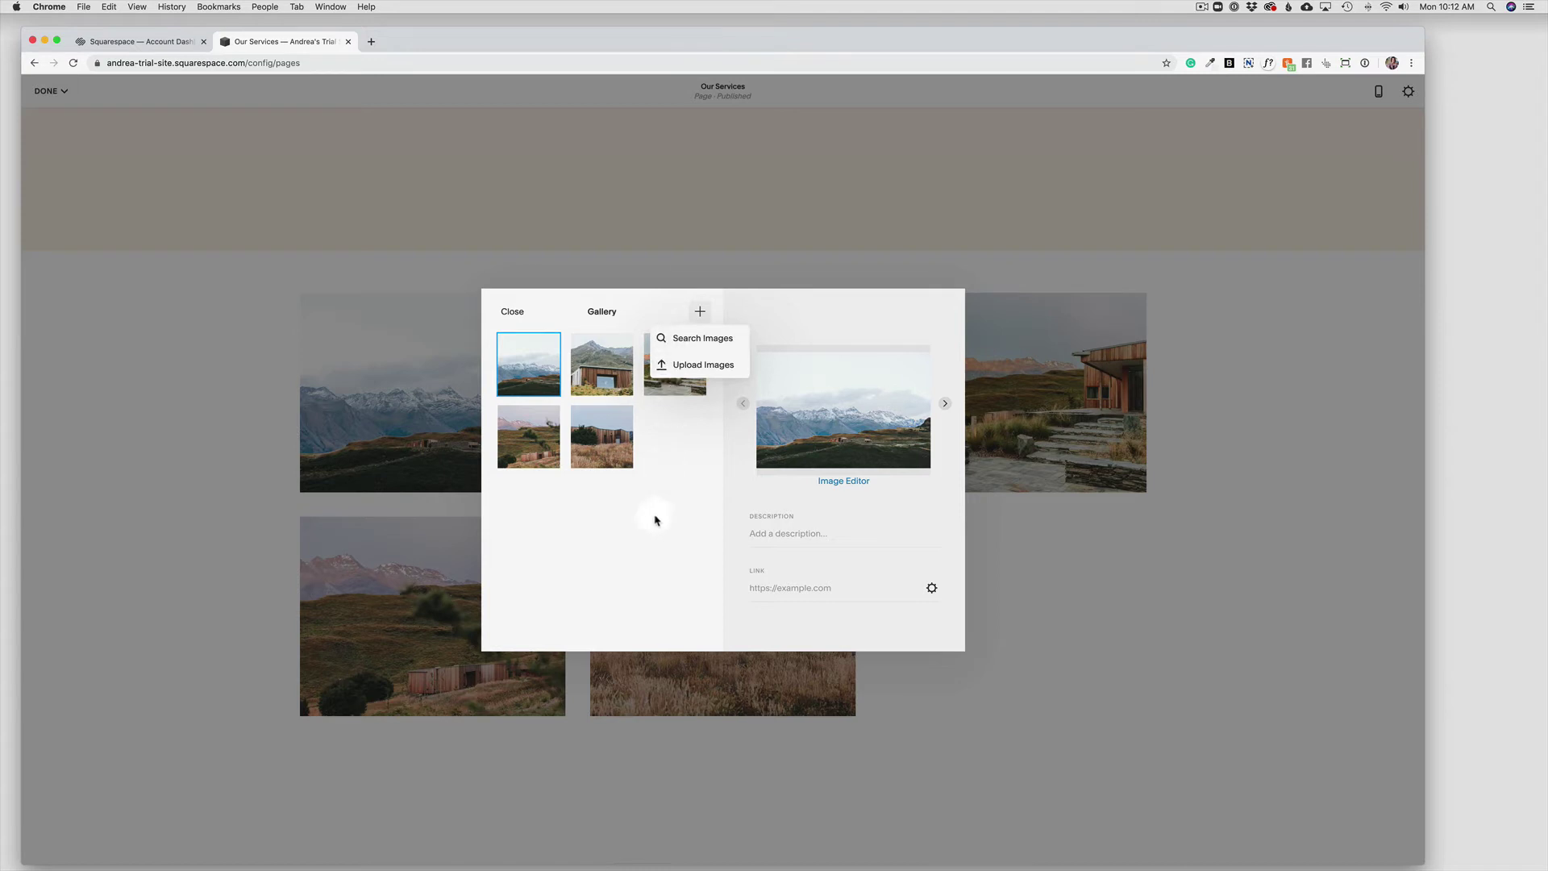
Dismiss the add-image options and briefly inspect the first photo's description details
left_click(639, 563)
left_click(516, 369)
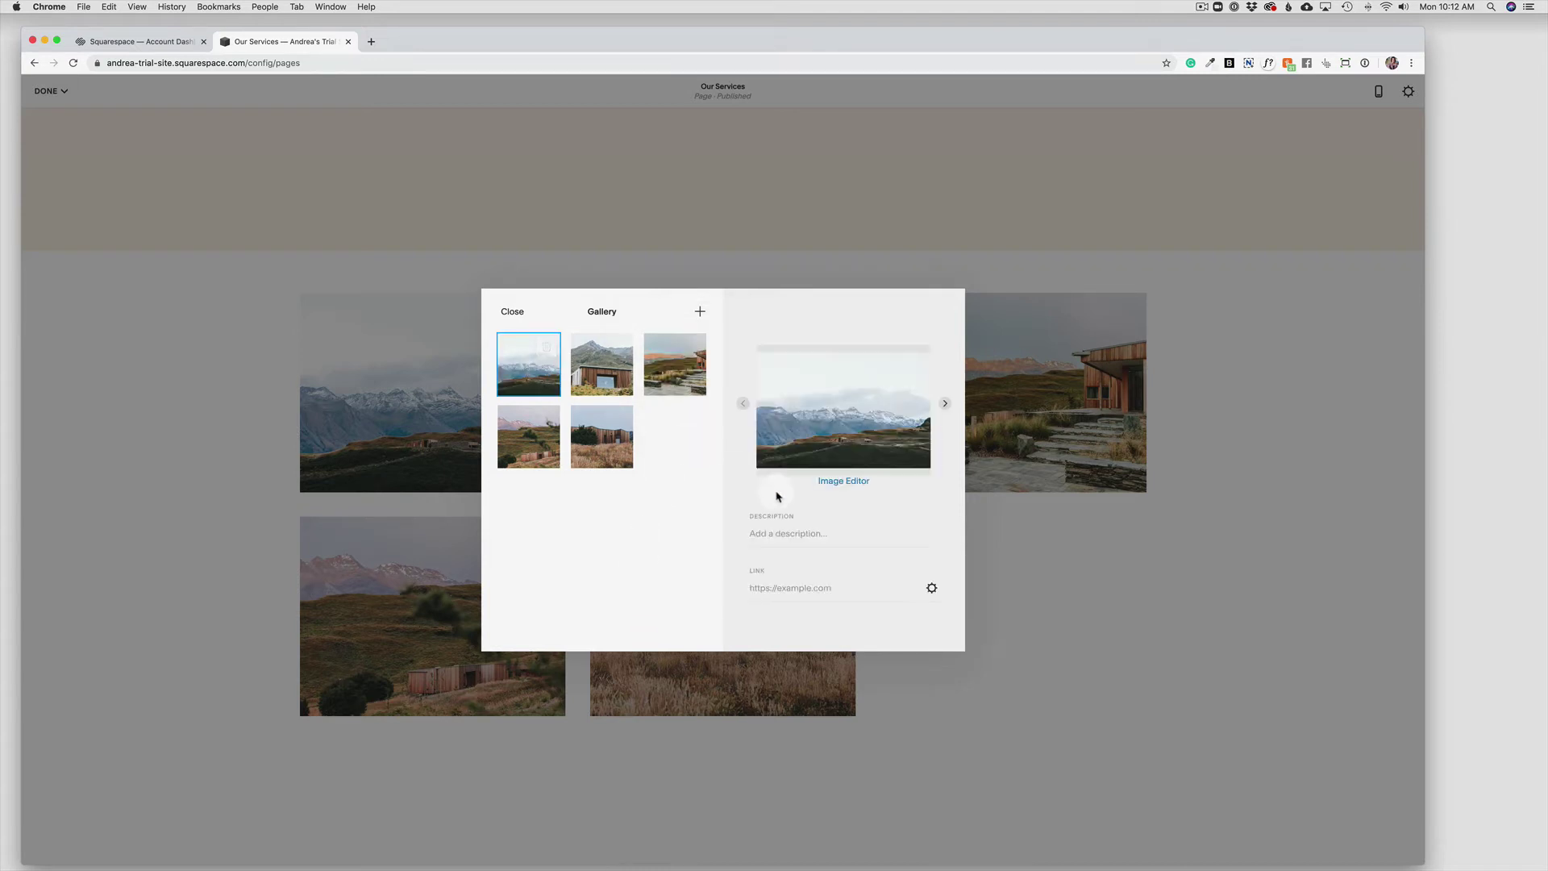
left_click(806, 533)
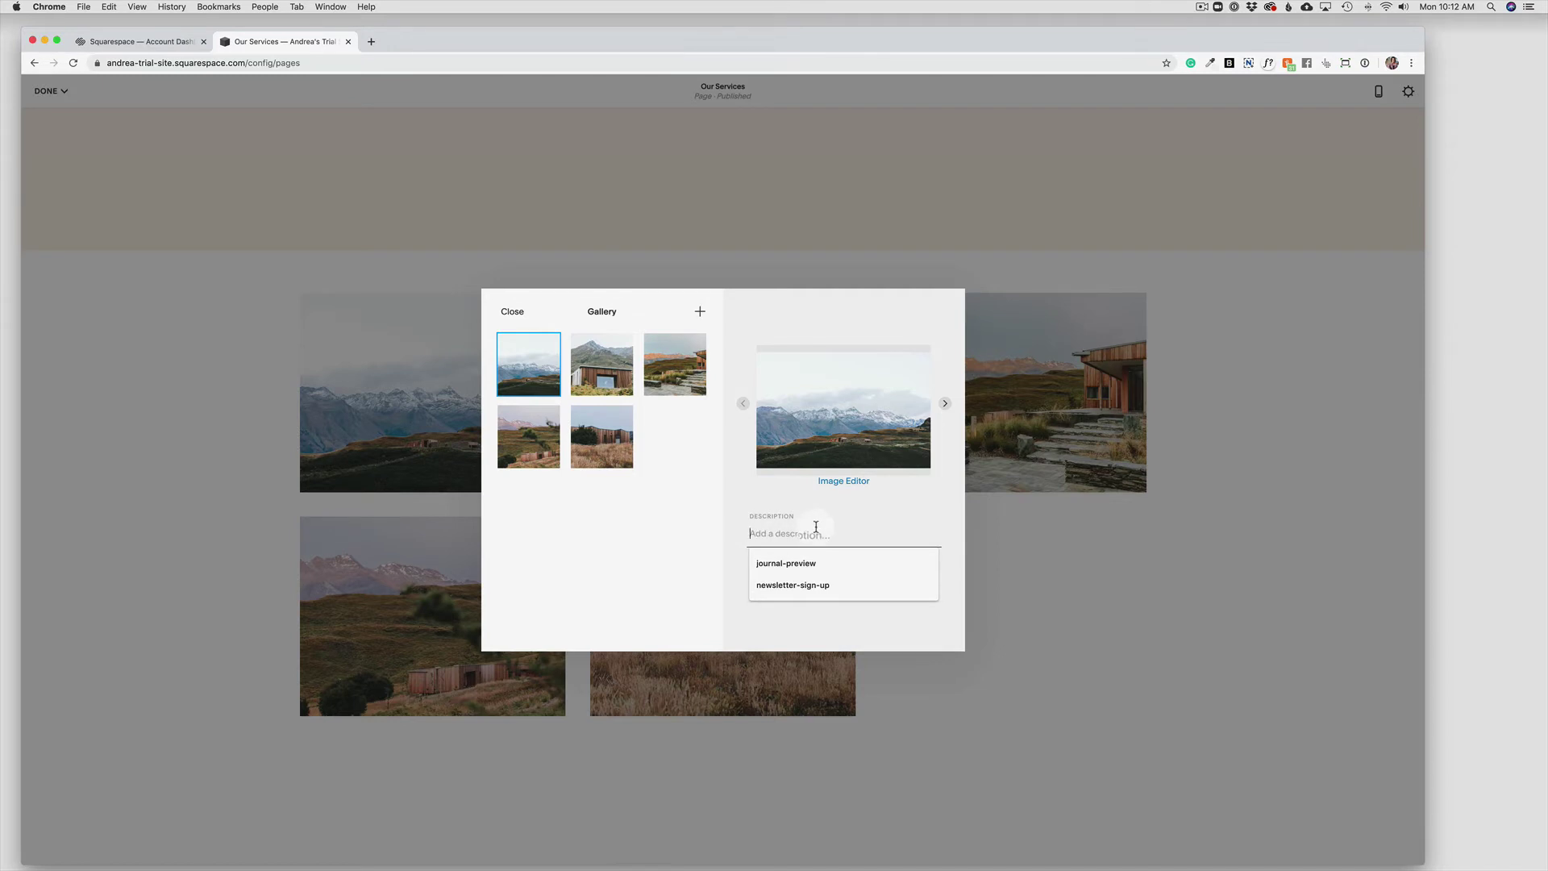
left_click(696, 529)
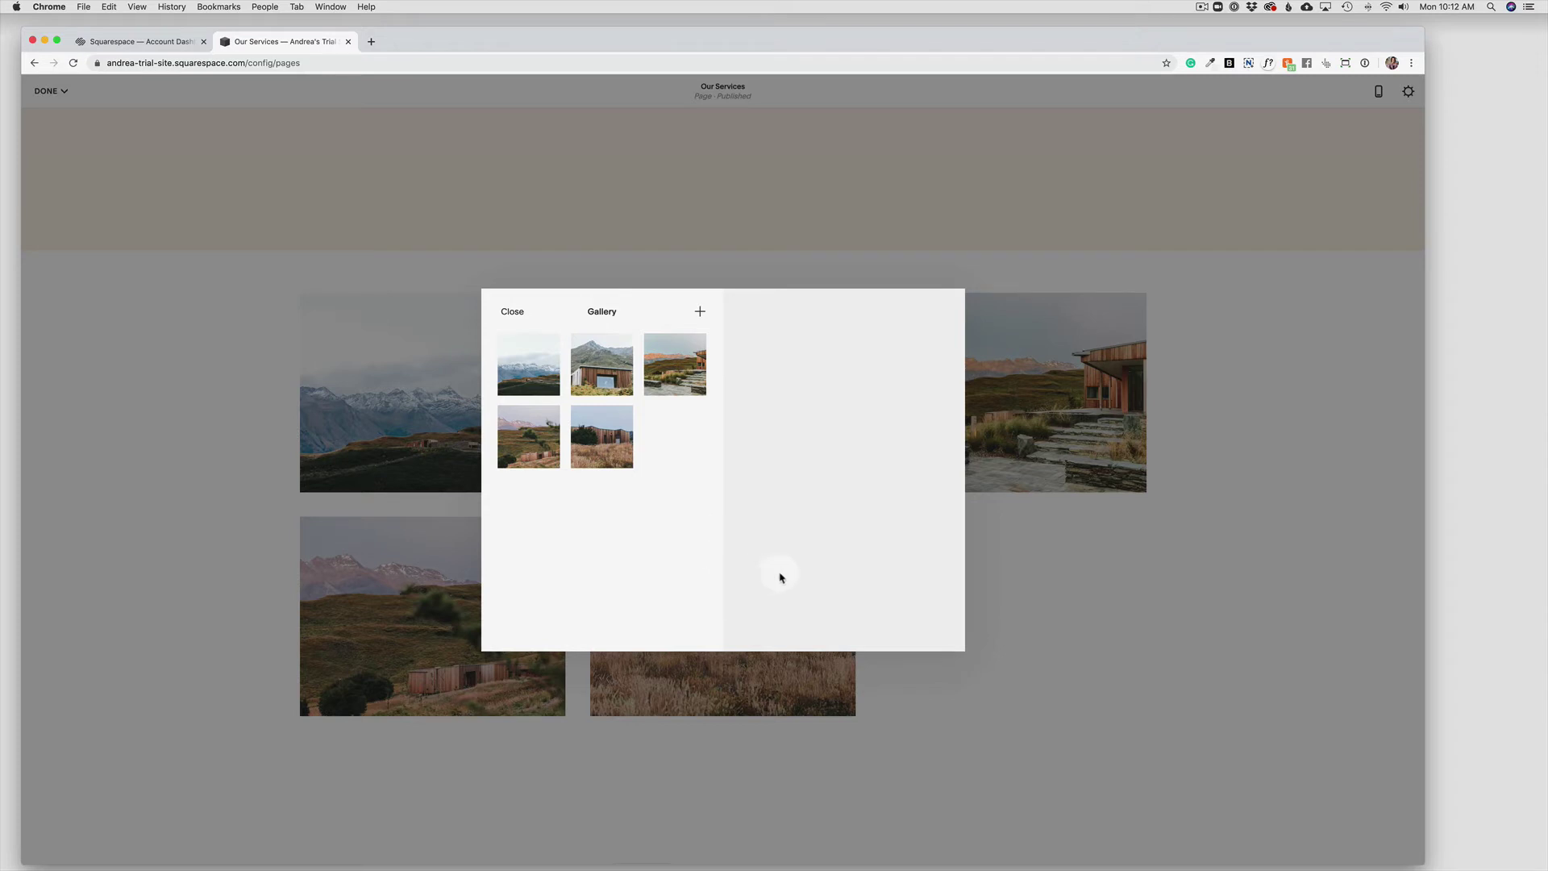
Remove the dry-grass cabin photo, leaving four, and close the gallery manager
left_click(619, 418)
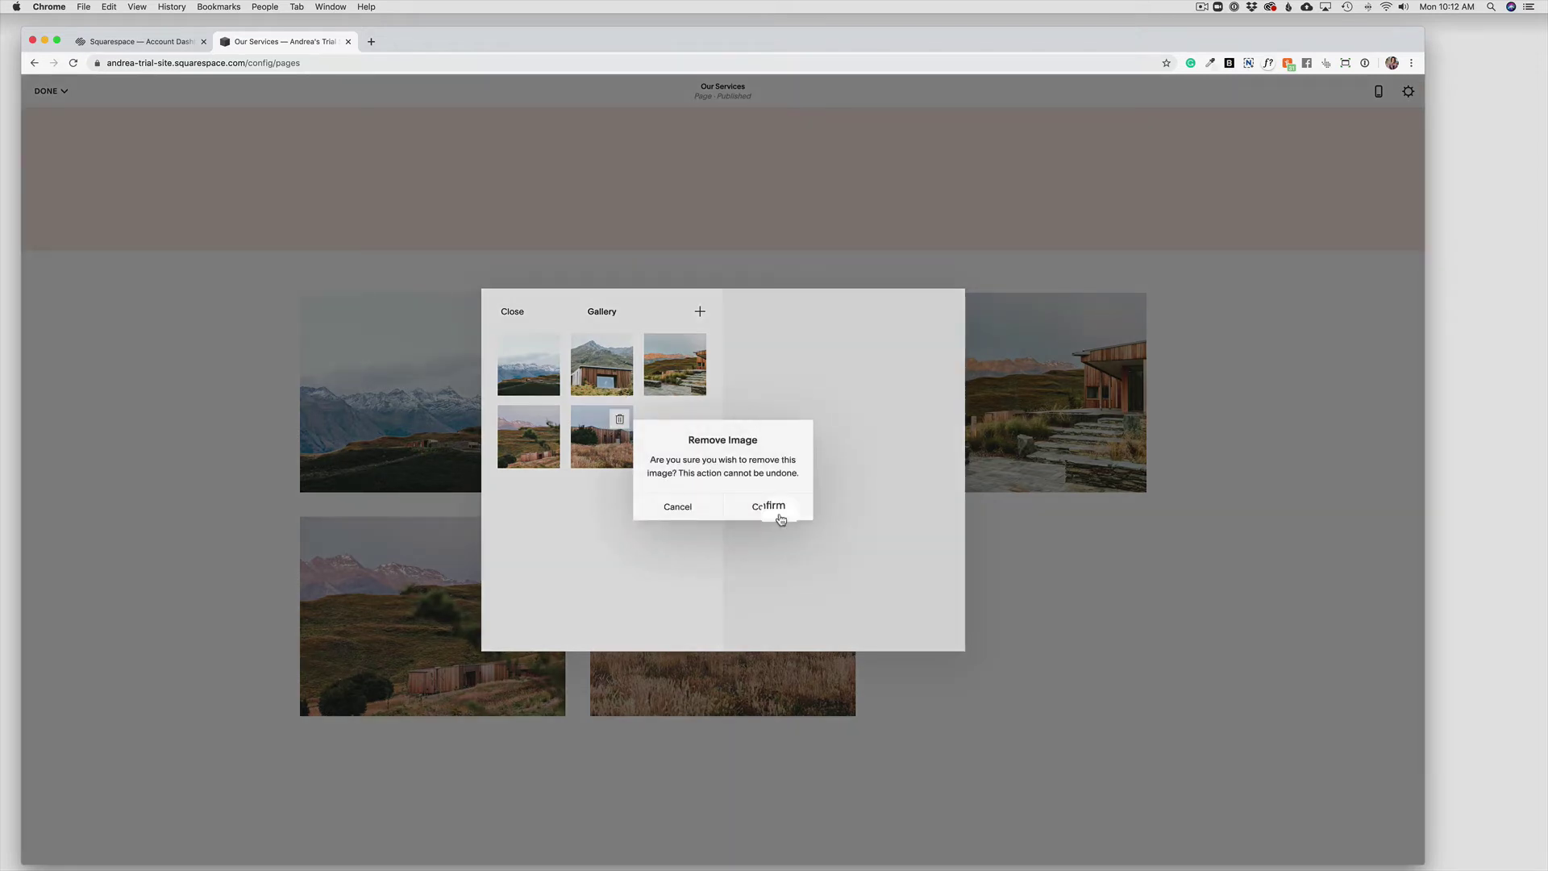
left_click(696, 509)
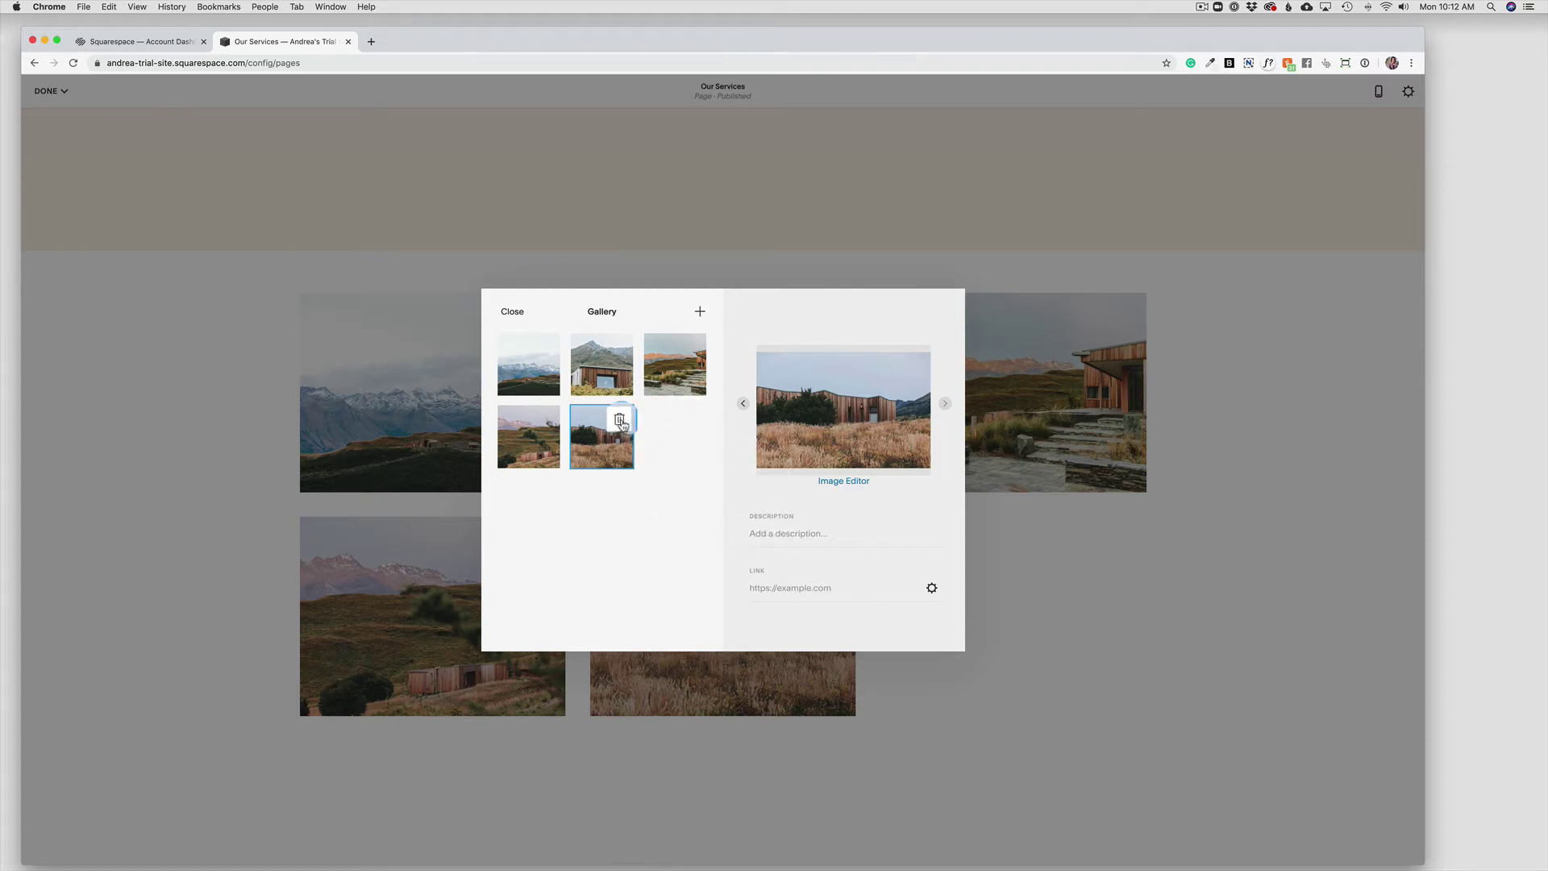
left_click(619, 418)
left_click(763, 507)
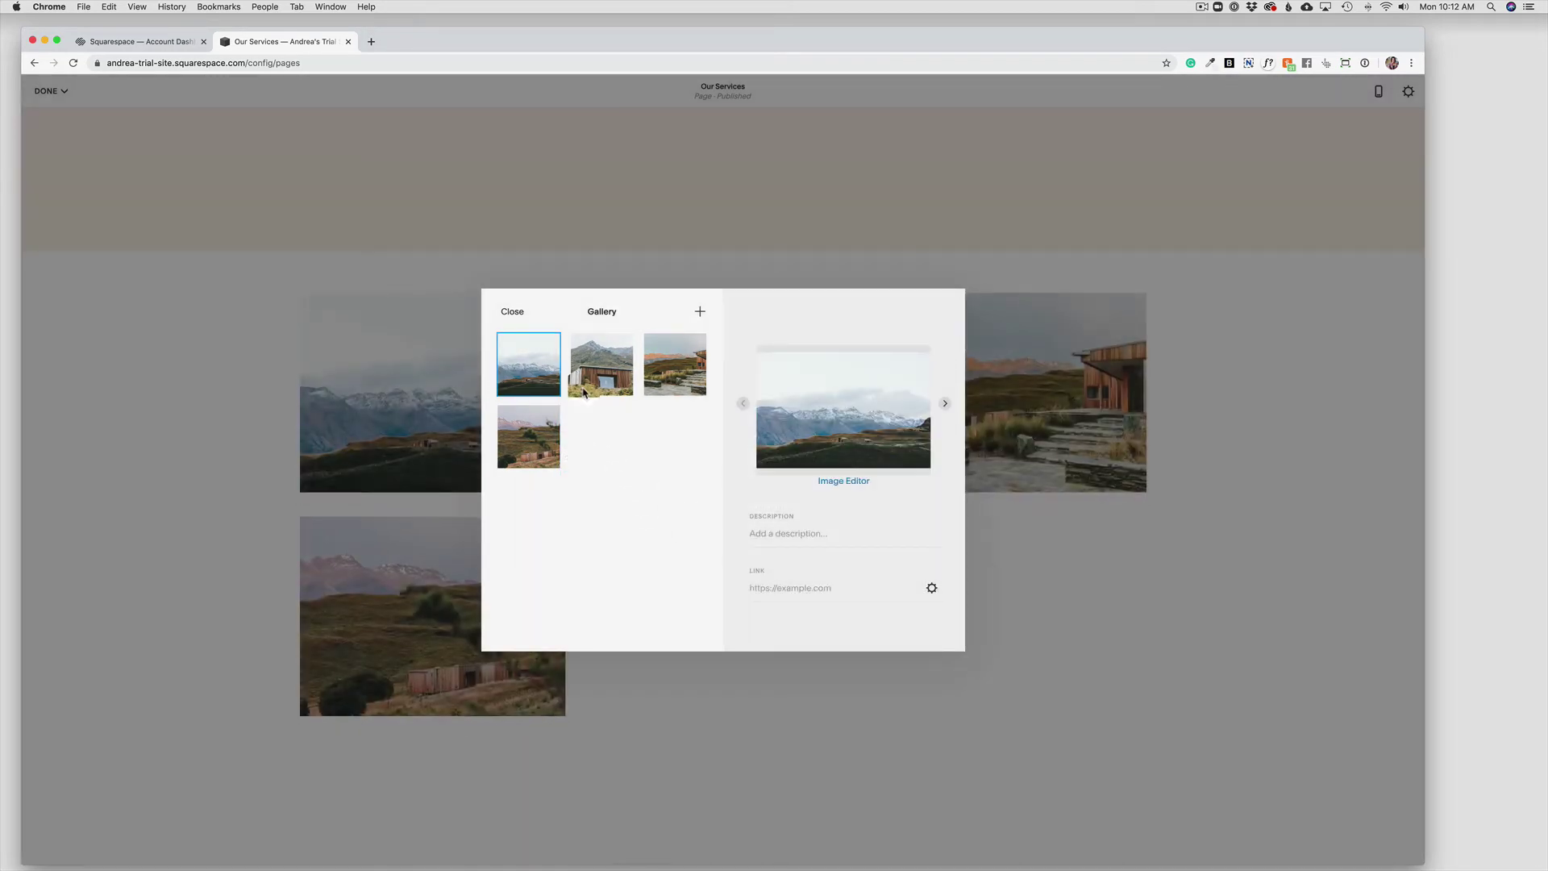
left_click(513, 313)
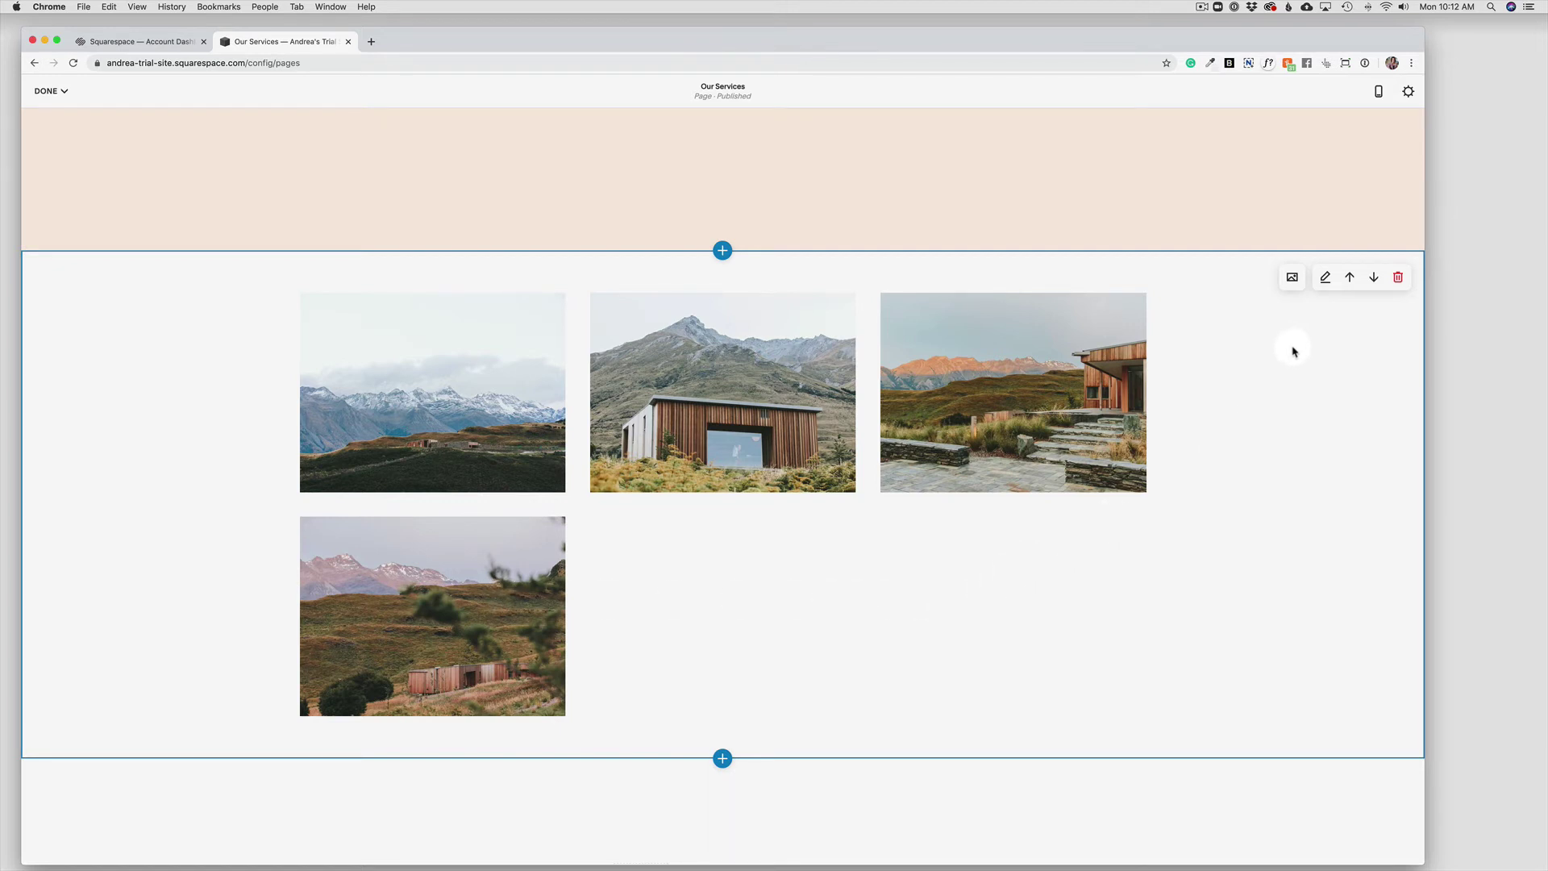
Set the gallery layout to 2 columns with tighter photo spacing
left_click(1324, 278)
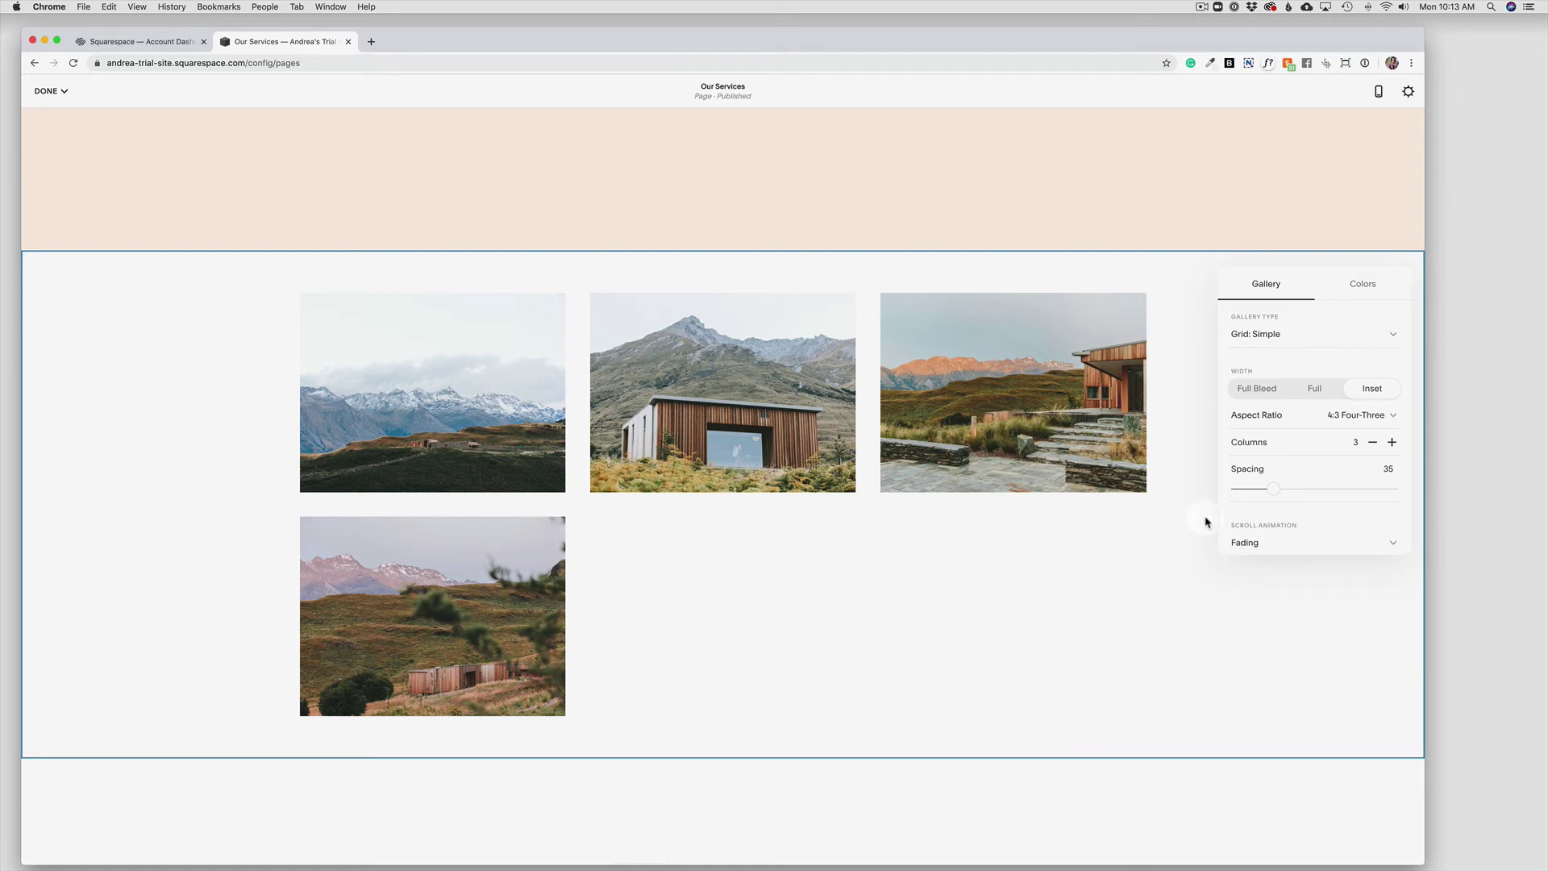
left_click(1374, 443)
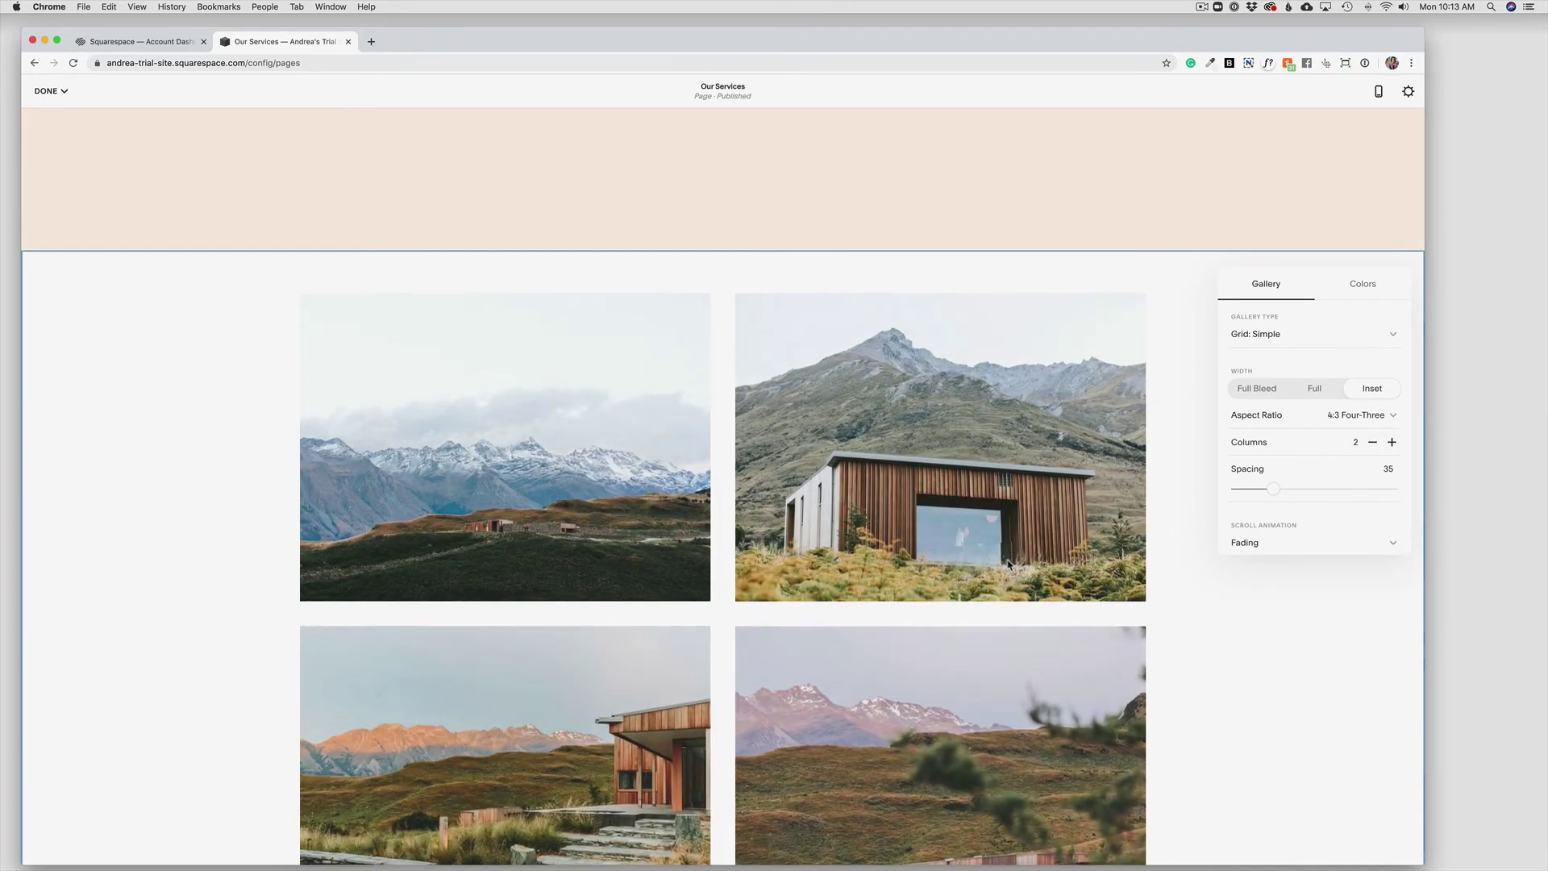
scroll(930, 562, "down", 3)
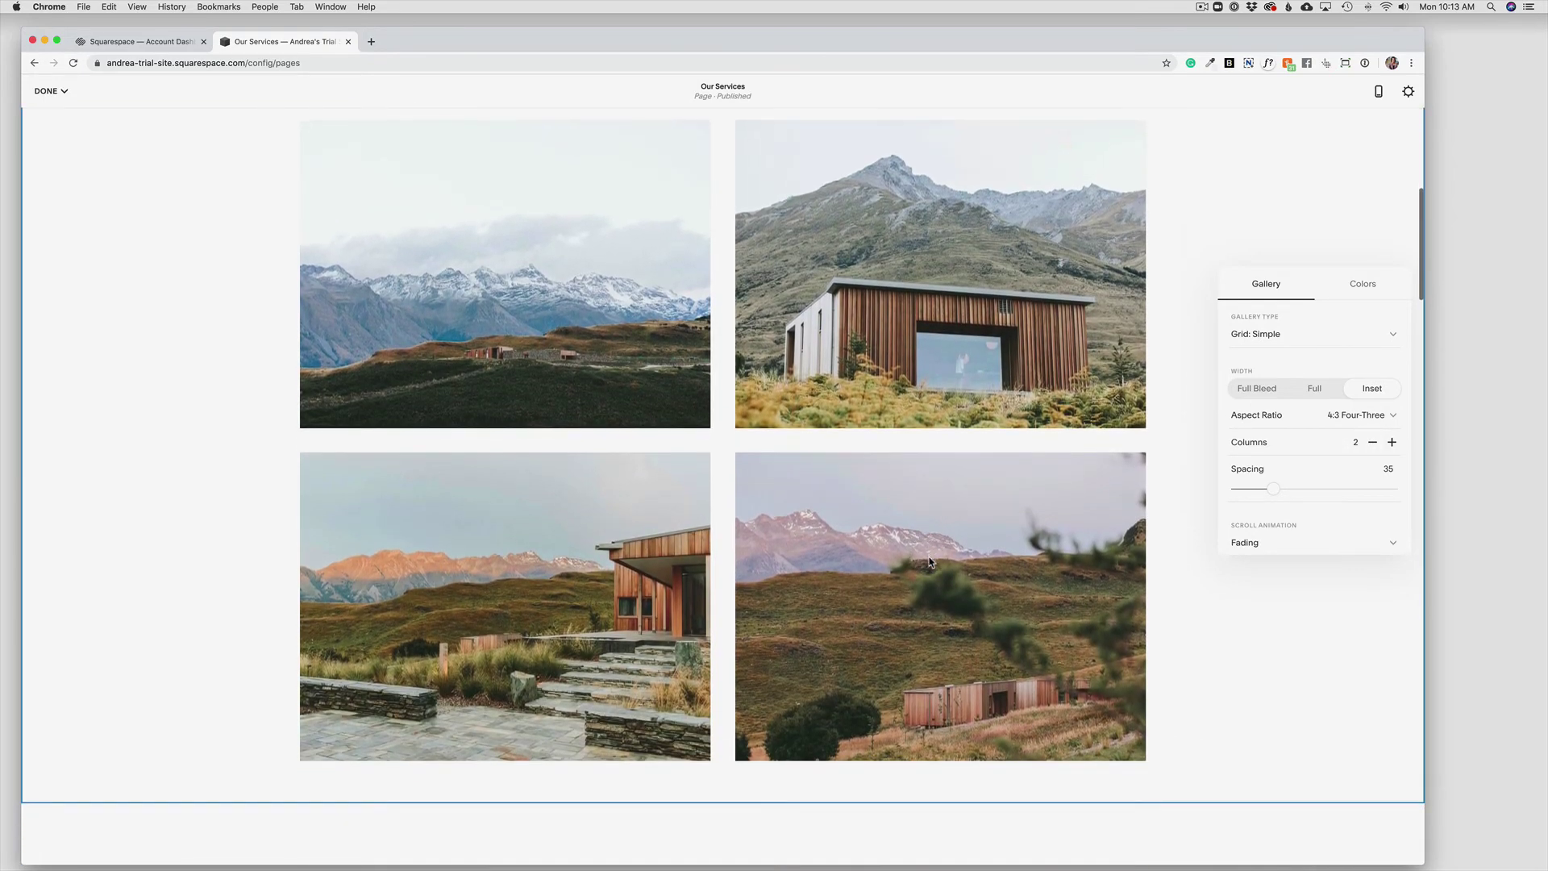
scroll(929, 562, "up", 1)
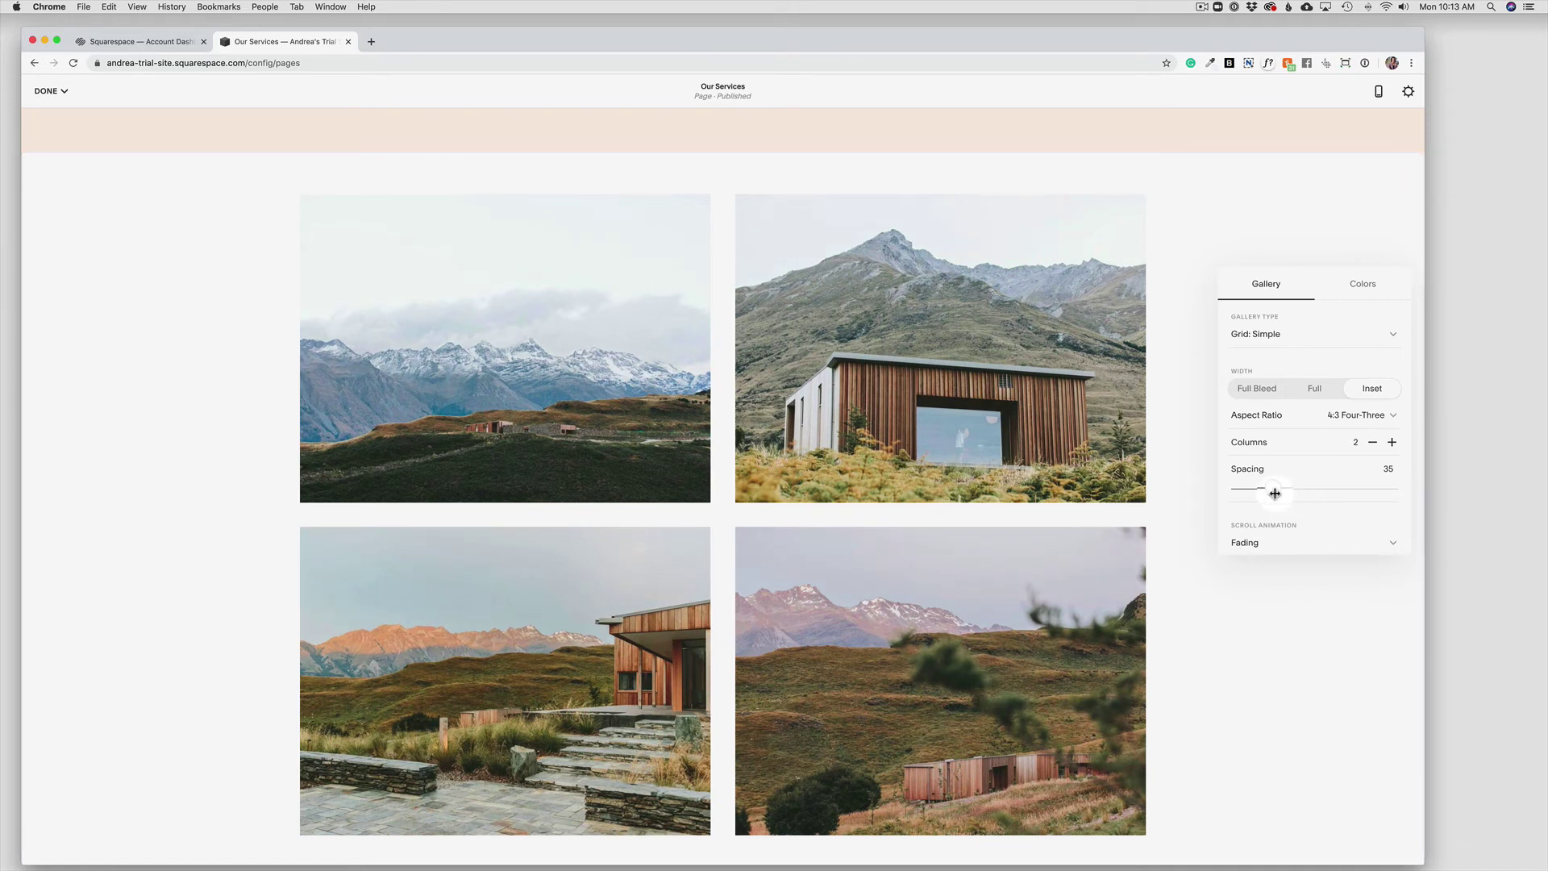
left_click_drag(1273, 491, 1248, 491)
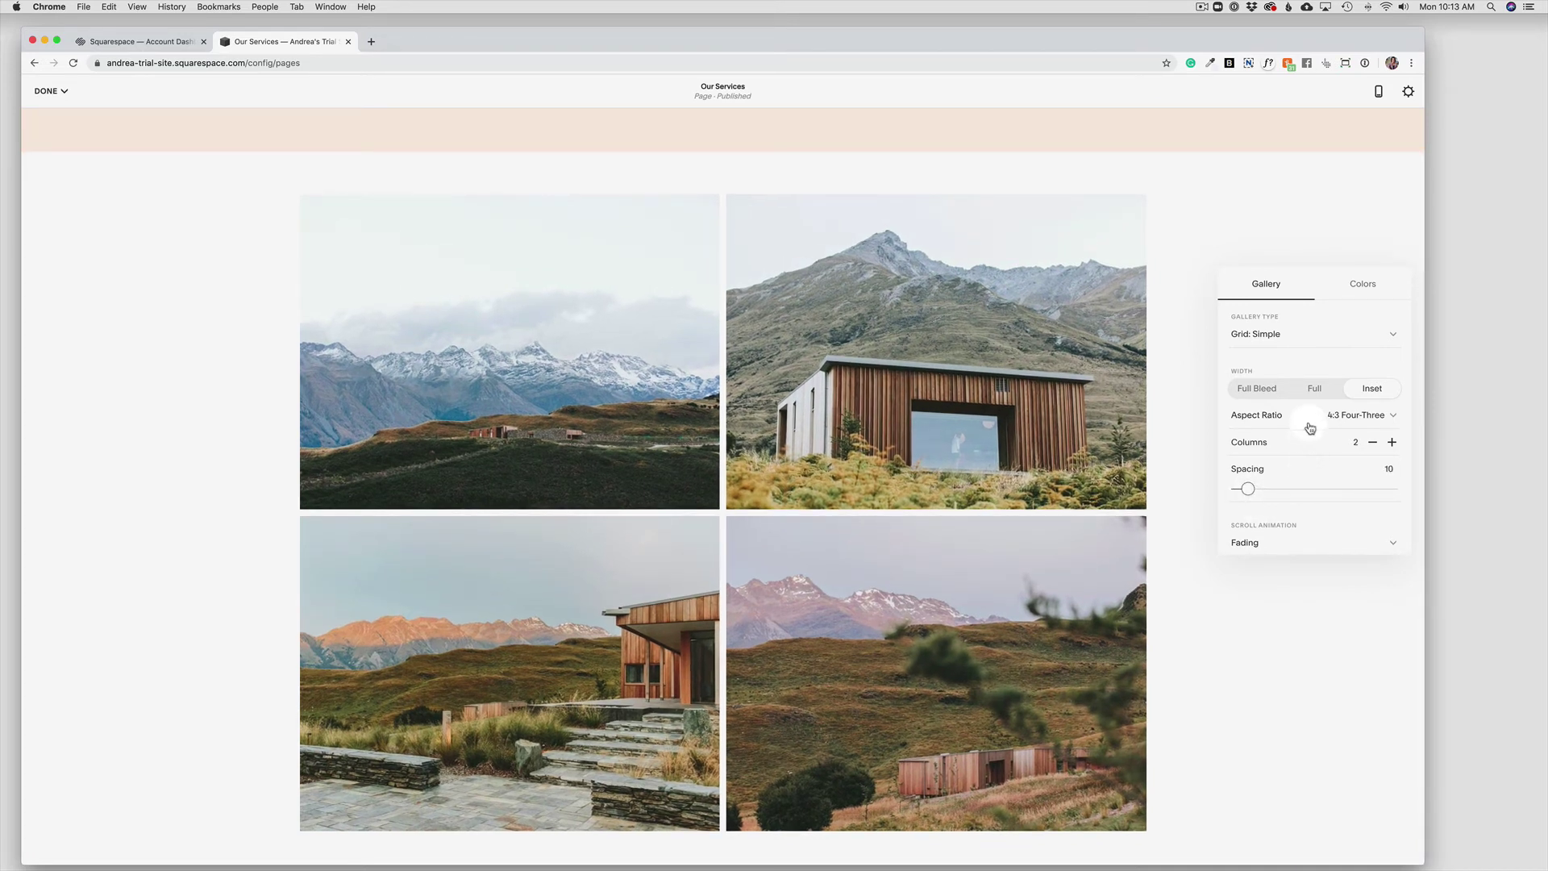
Change the gallery width from Full Bleed through Full to Inset
left_click(1268, 391)
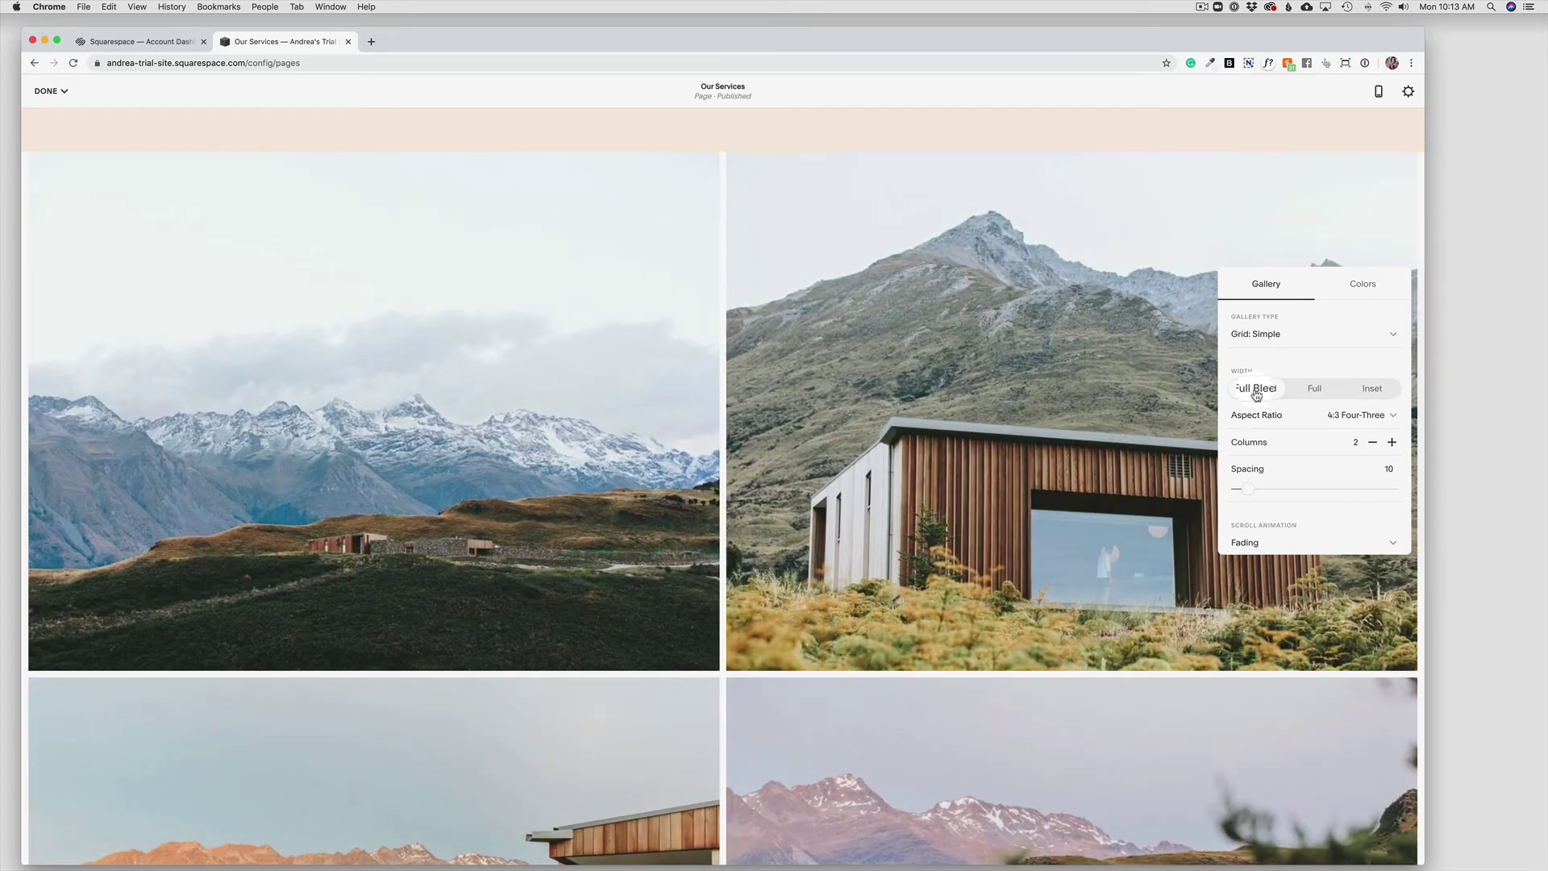
left_click(1314, 388)
left_click(1363, 390)
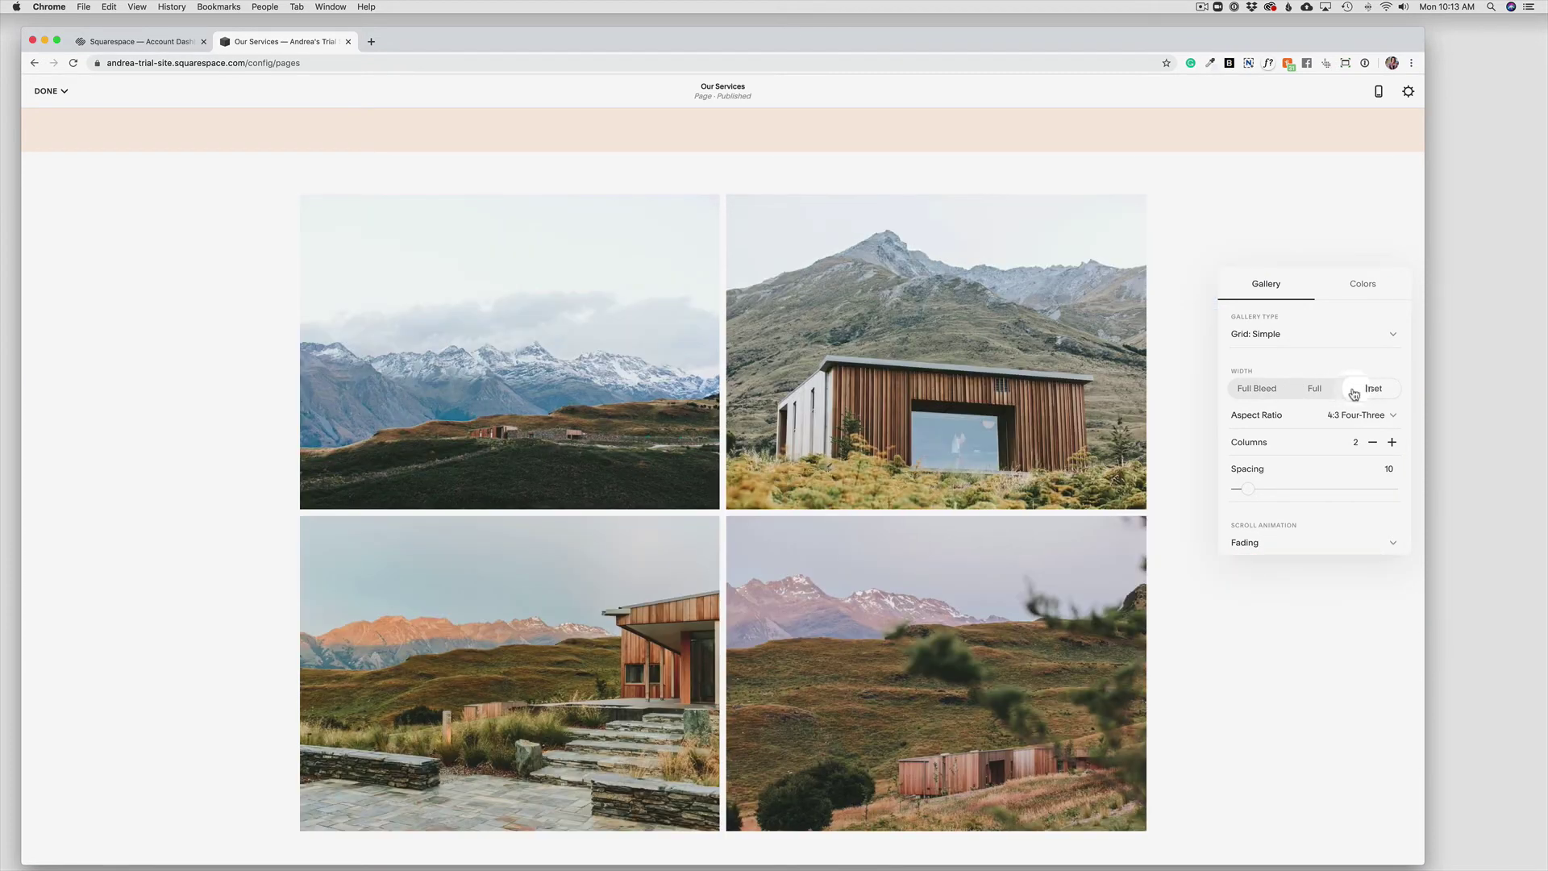
scroll(1292, 465, "down", 2)
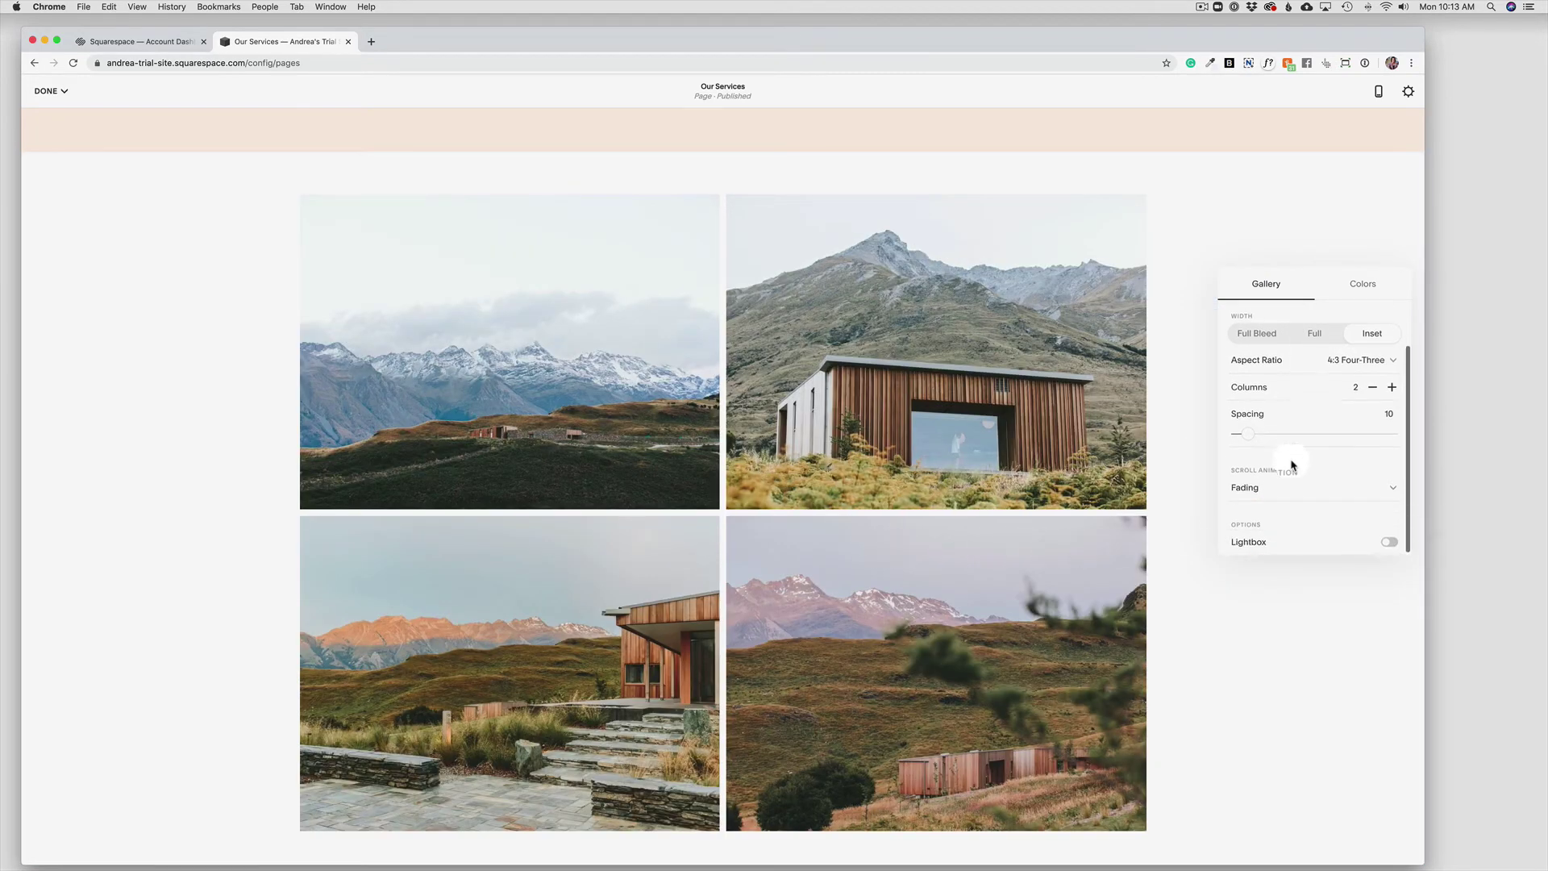
scroll(1292, 465, "up", 2)
scroll(1291, 465, "down", 1)
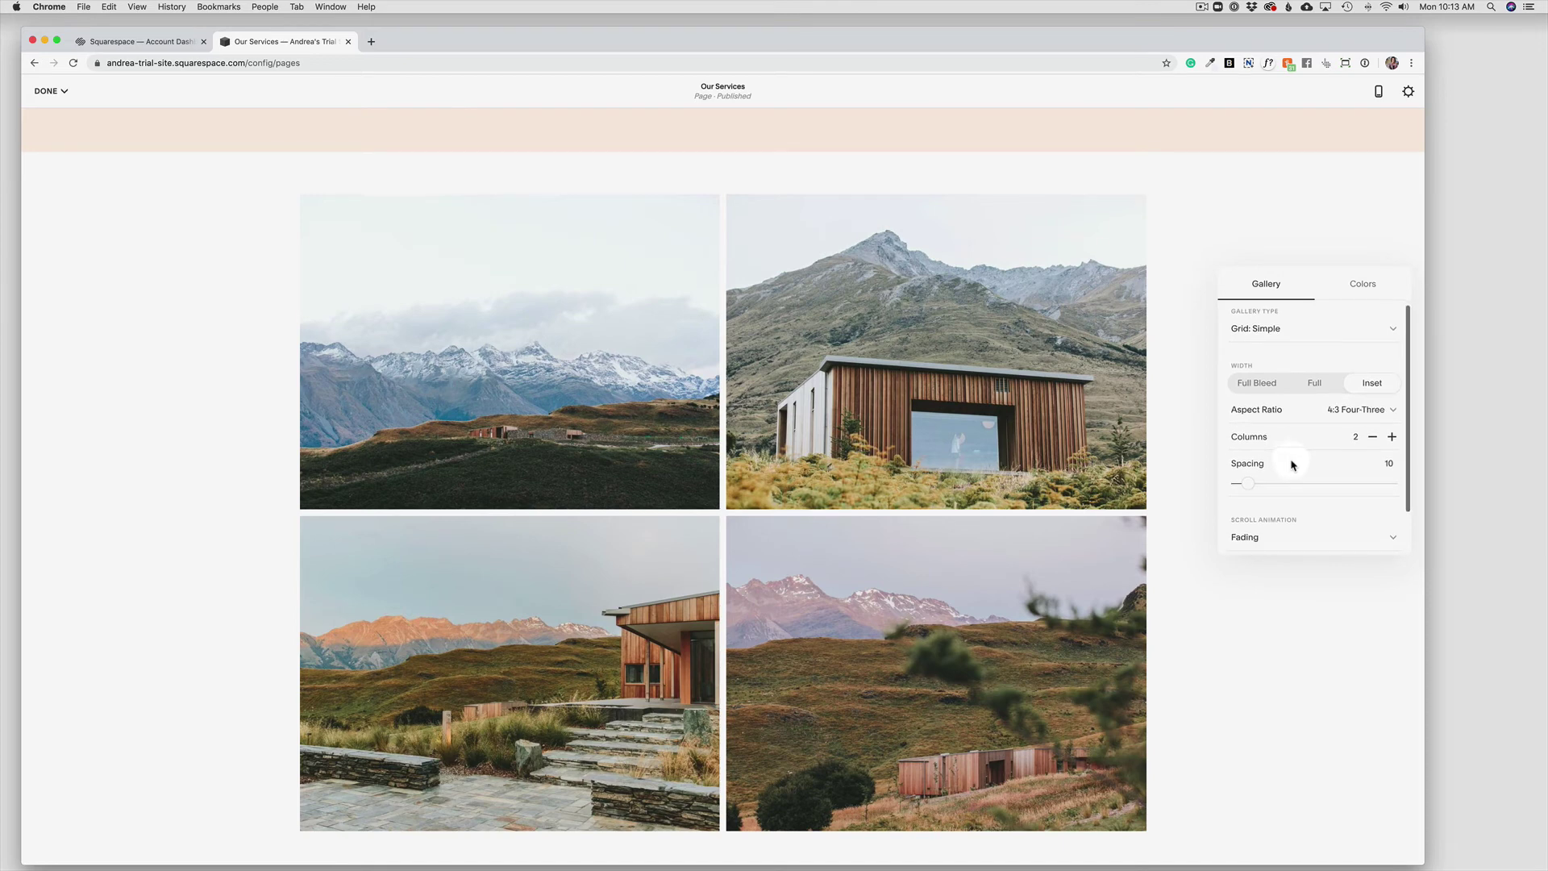
scroll(1292, 465, "up", 1)
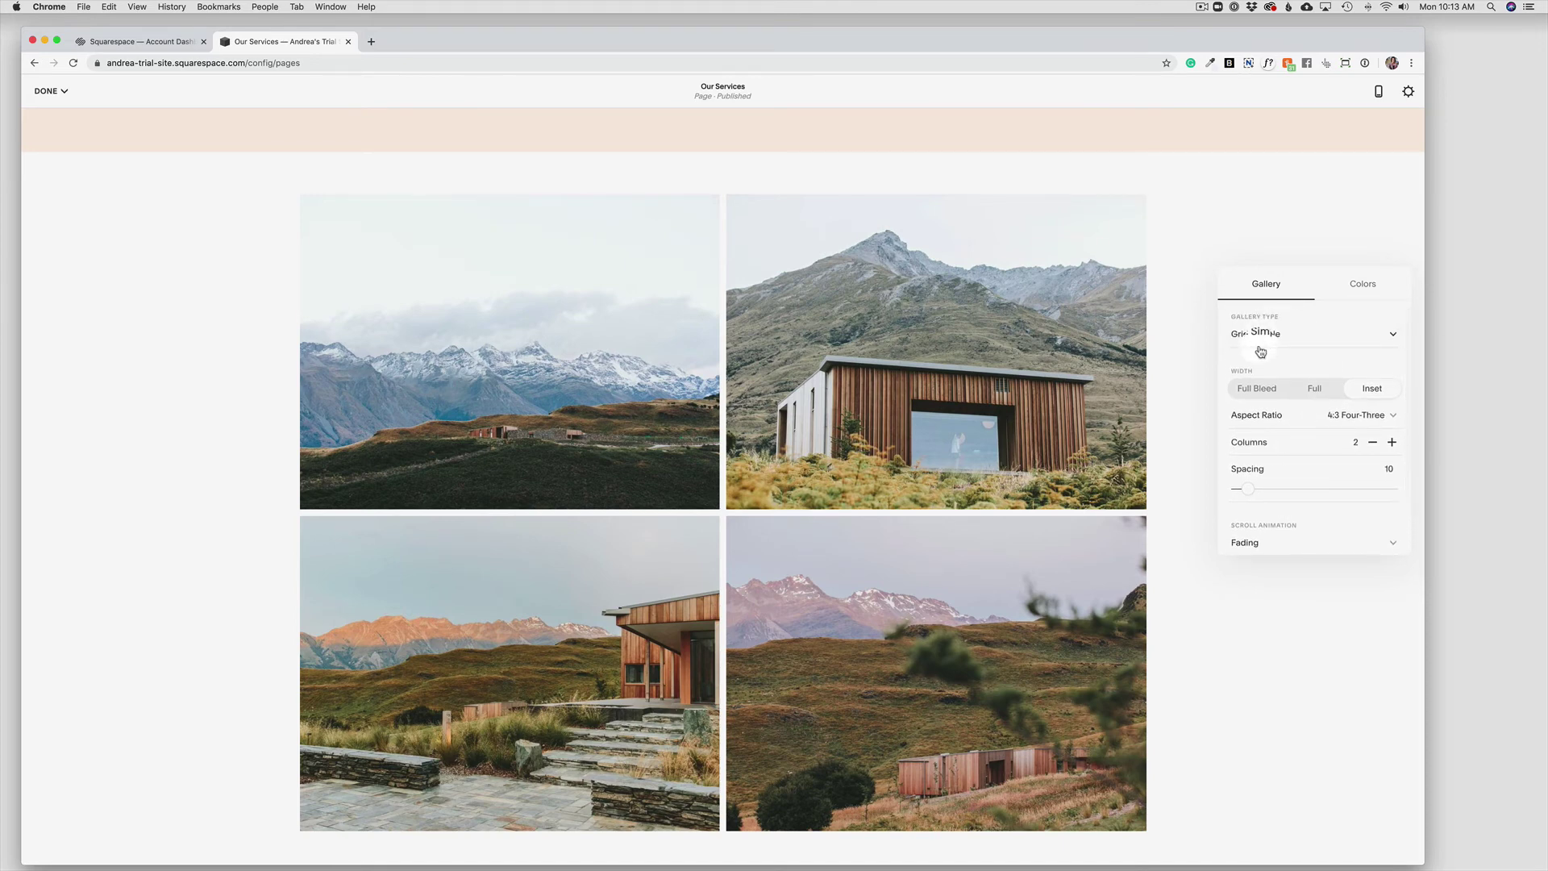
Make the gallery a Slideshow: Simple with Controls Location None and small height
left_click(1395, 337)
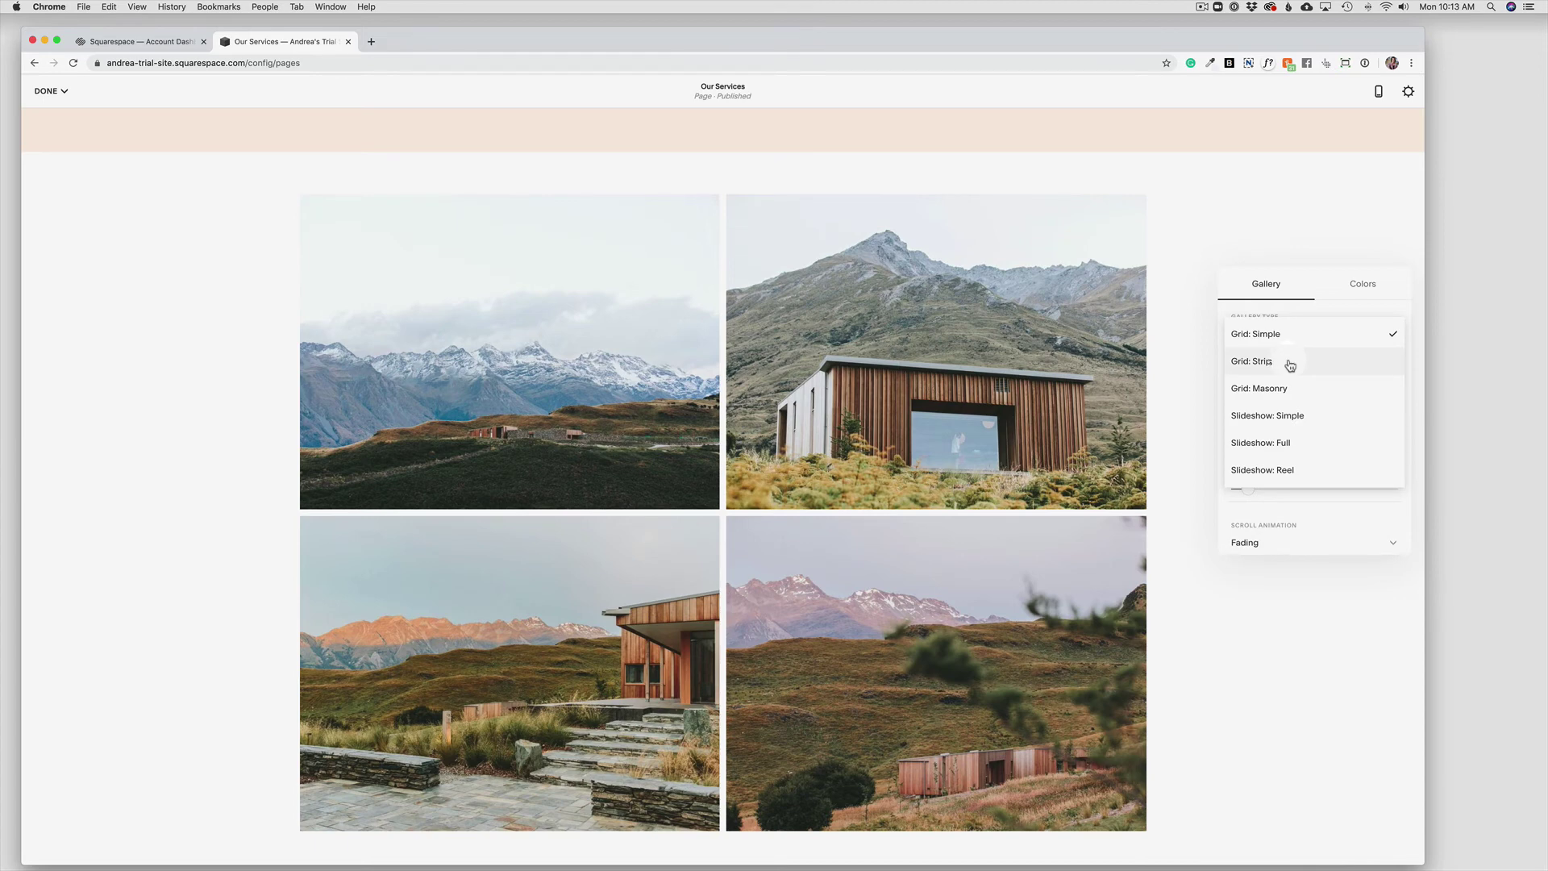
left_click(1259, 423)
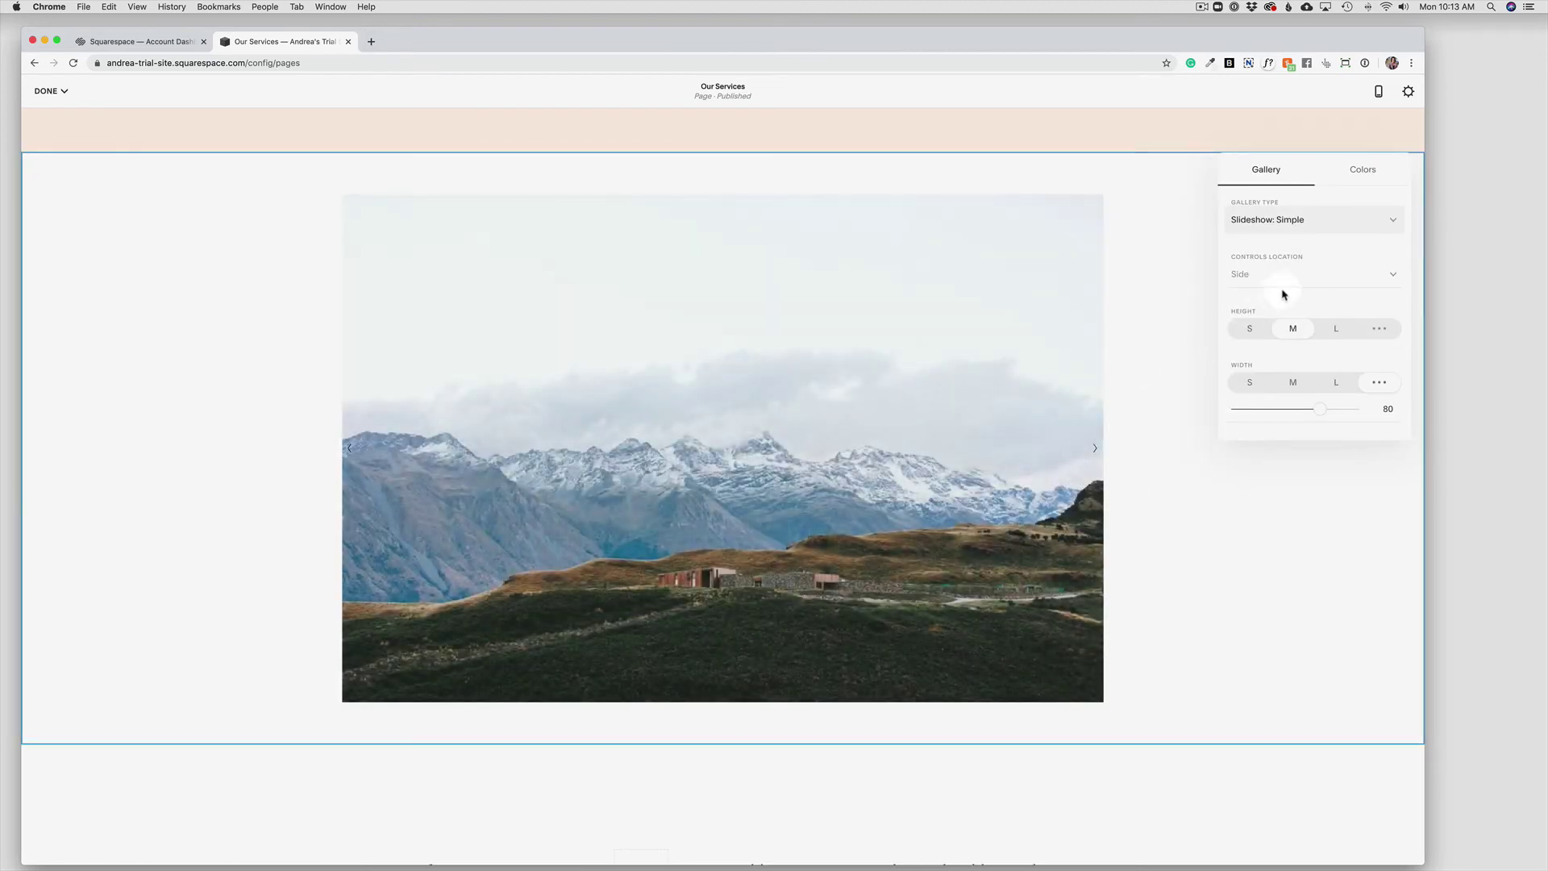
left_click(1320, 276)
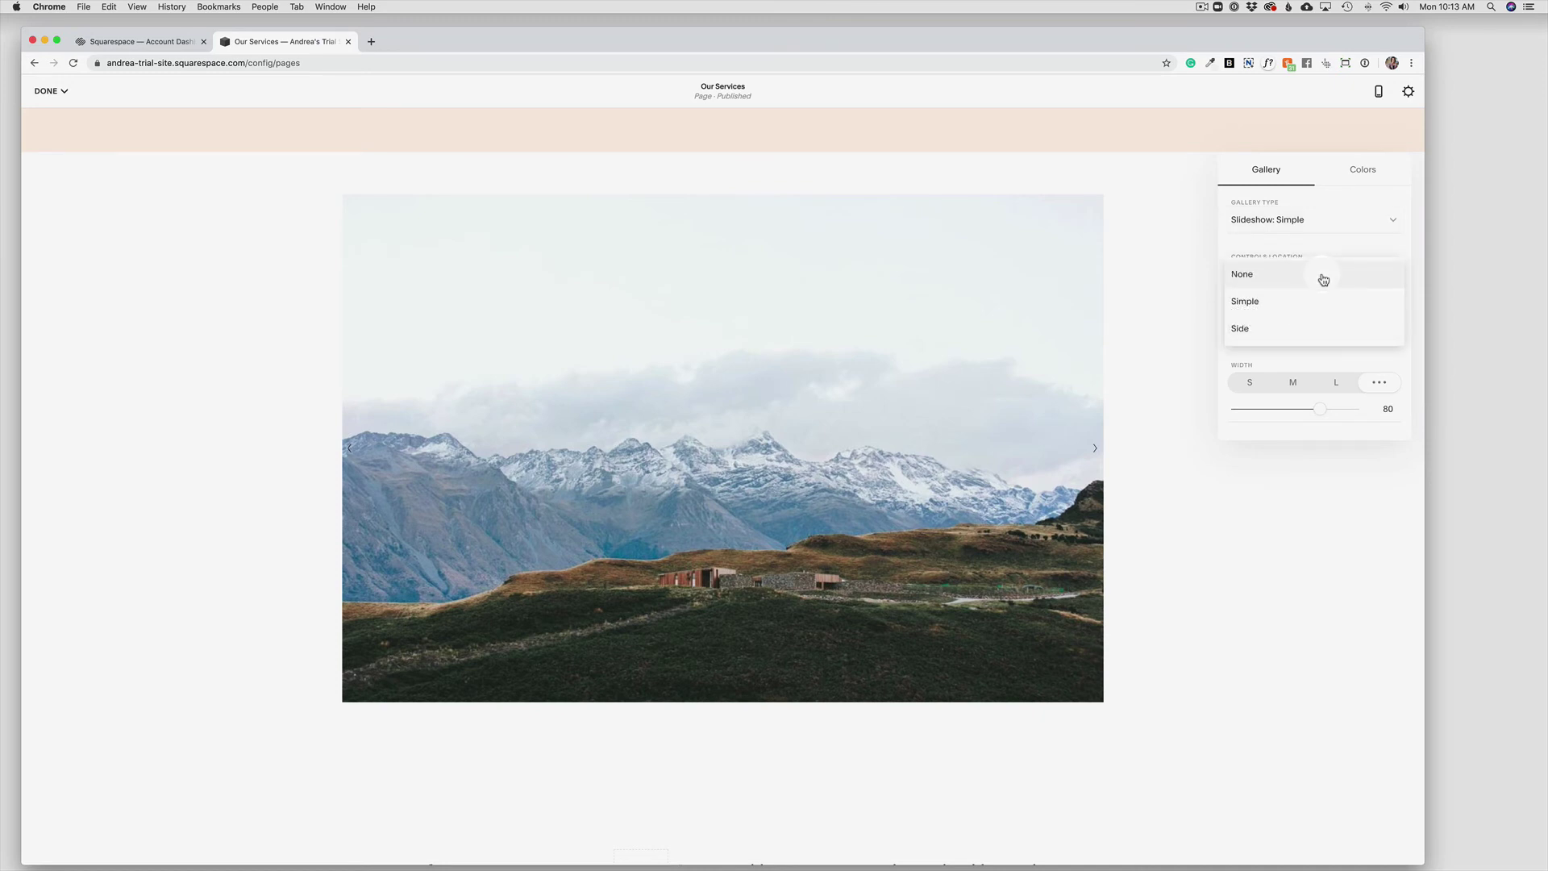
left_click(1322, 279)
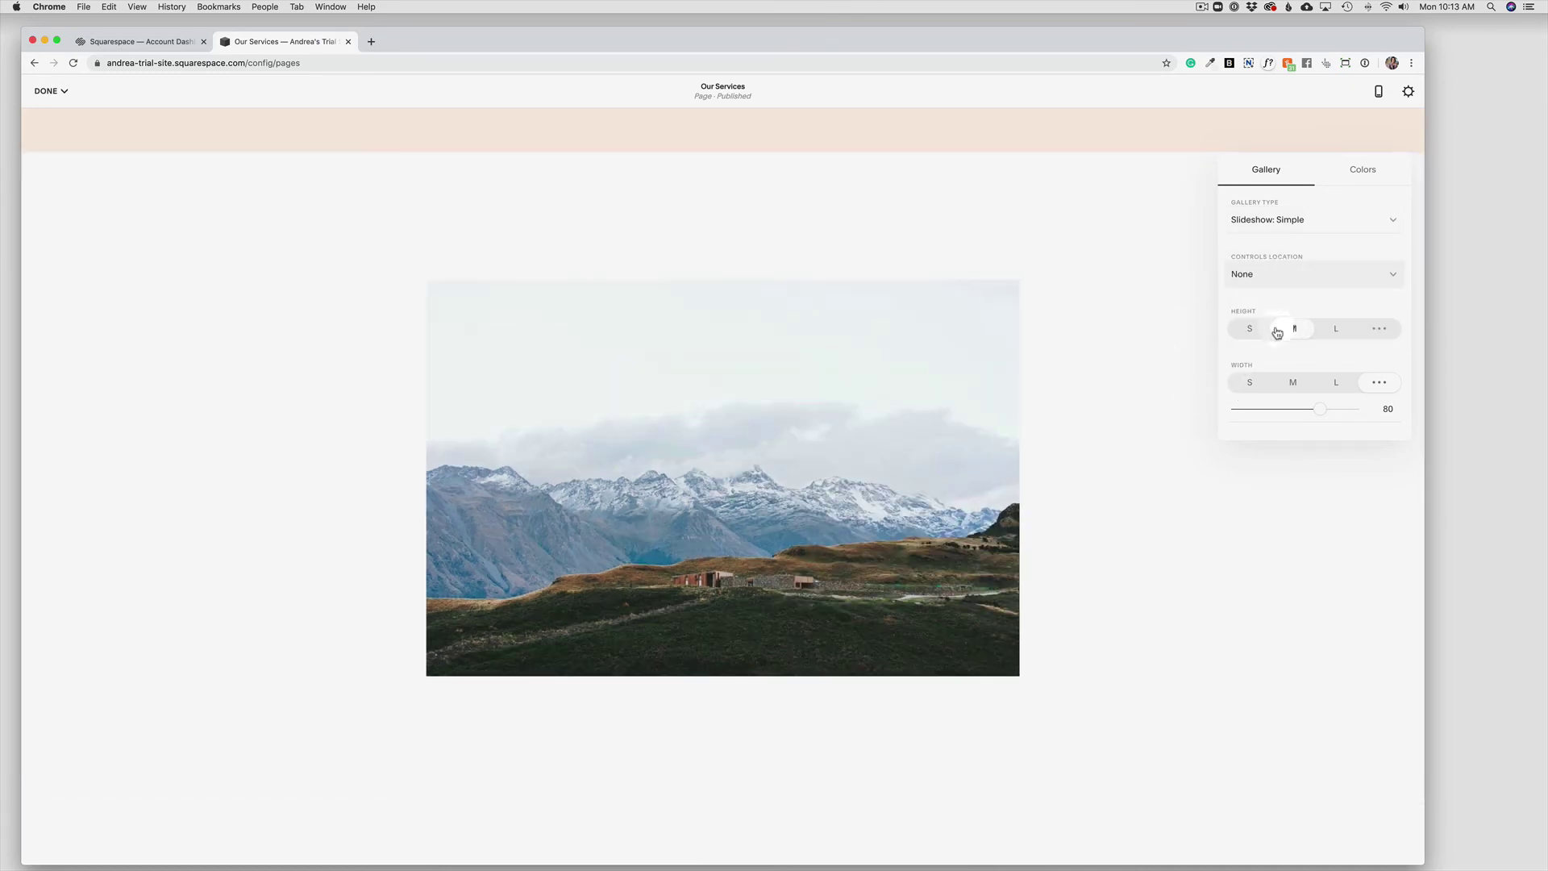
left_click(1245, 331)
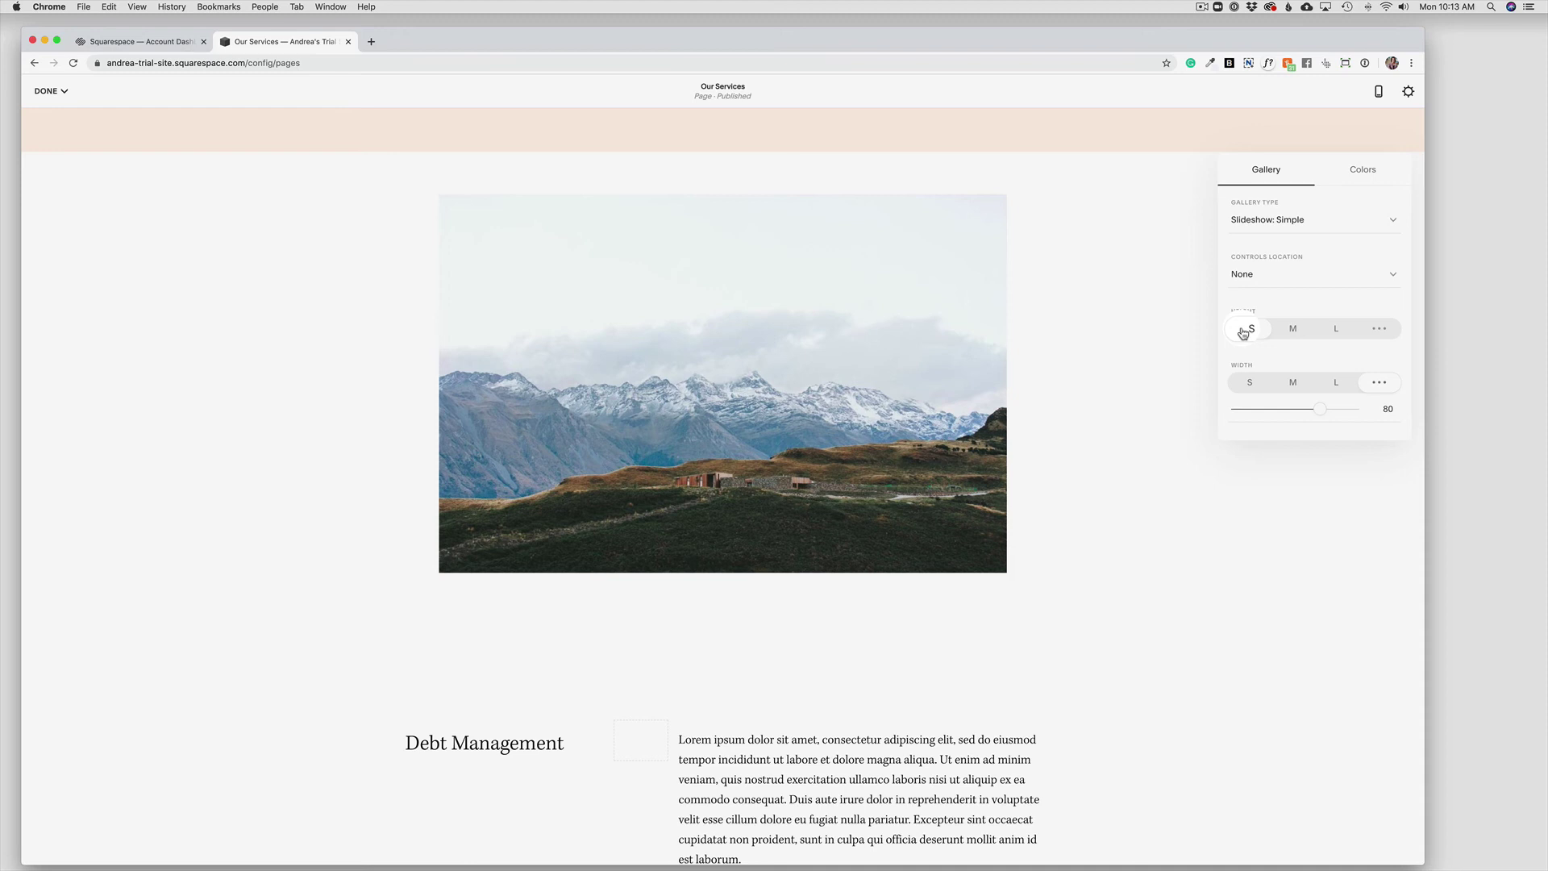
left_click(1281, 335)
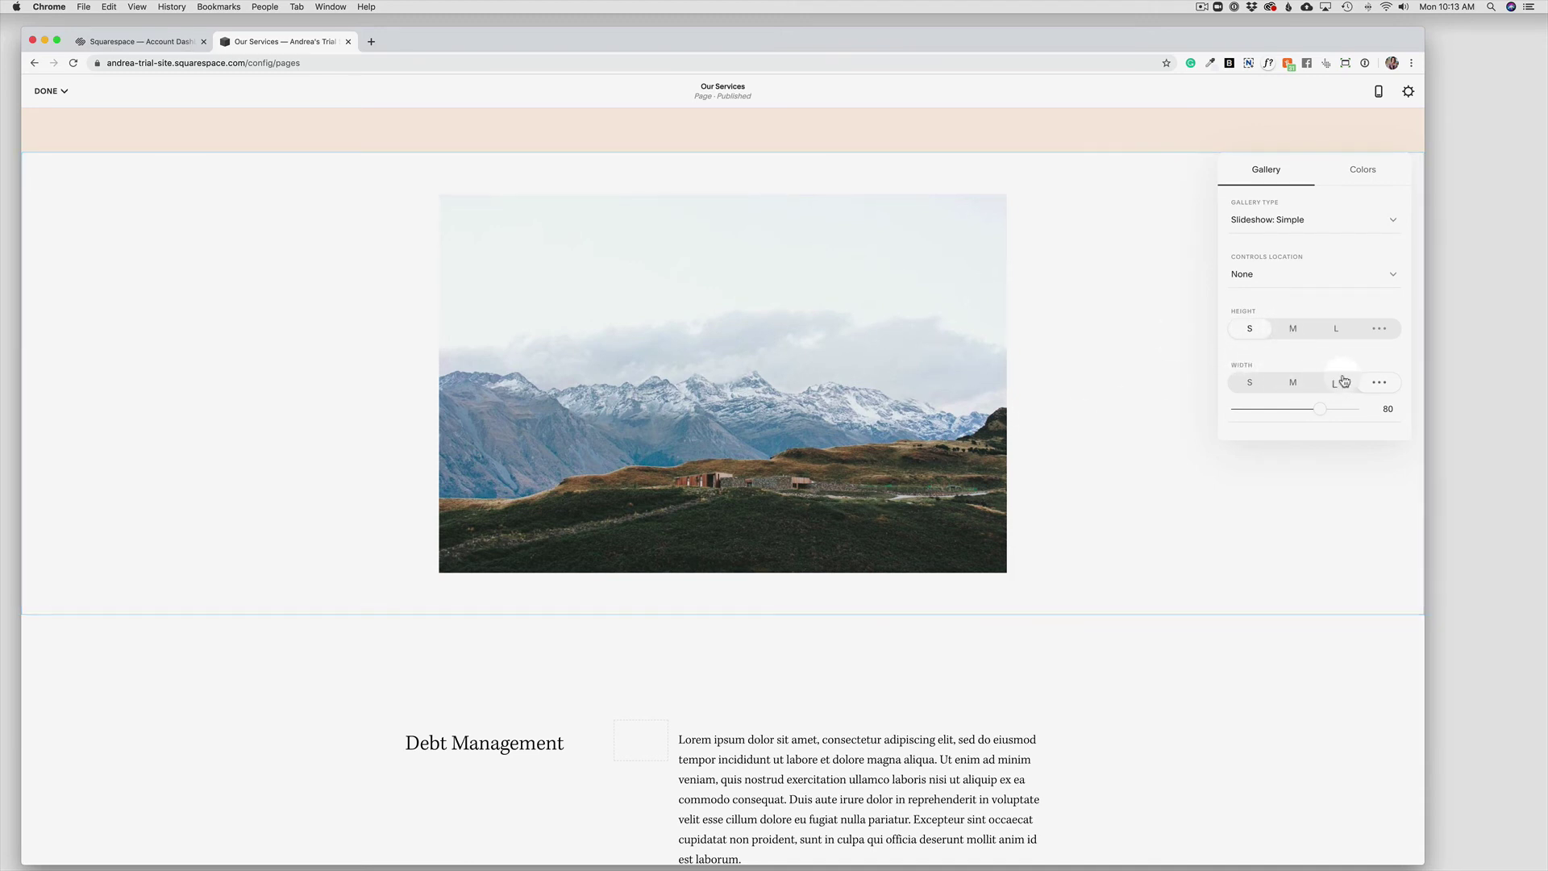
Turn on thumbnails beneath the slideshow, keeping Slideshow: Simple as the gallery type
scroll(1282, 387, "down", 2)
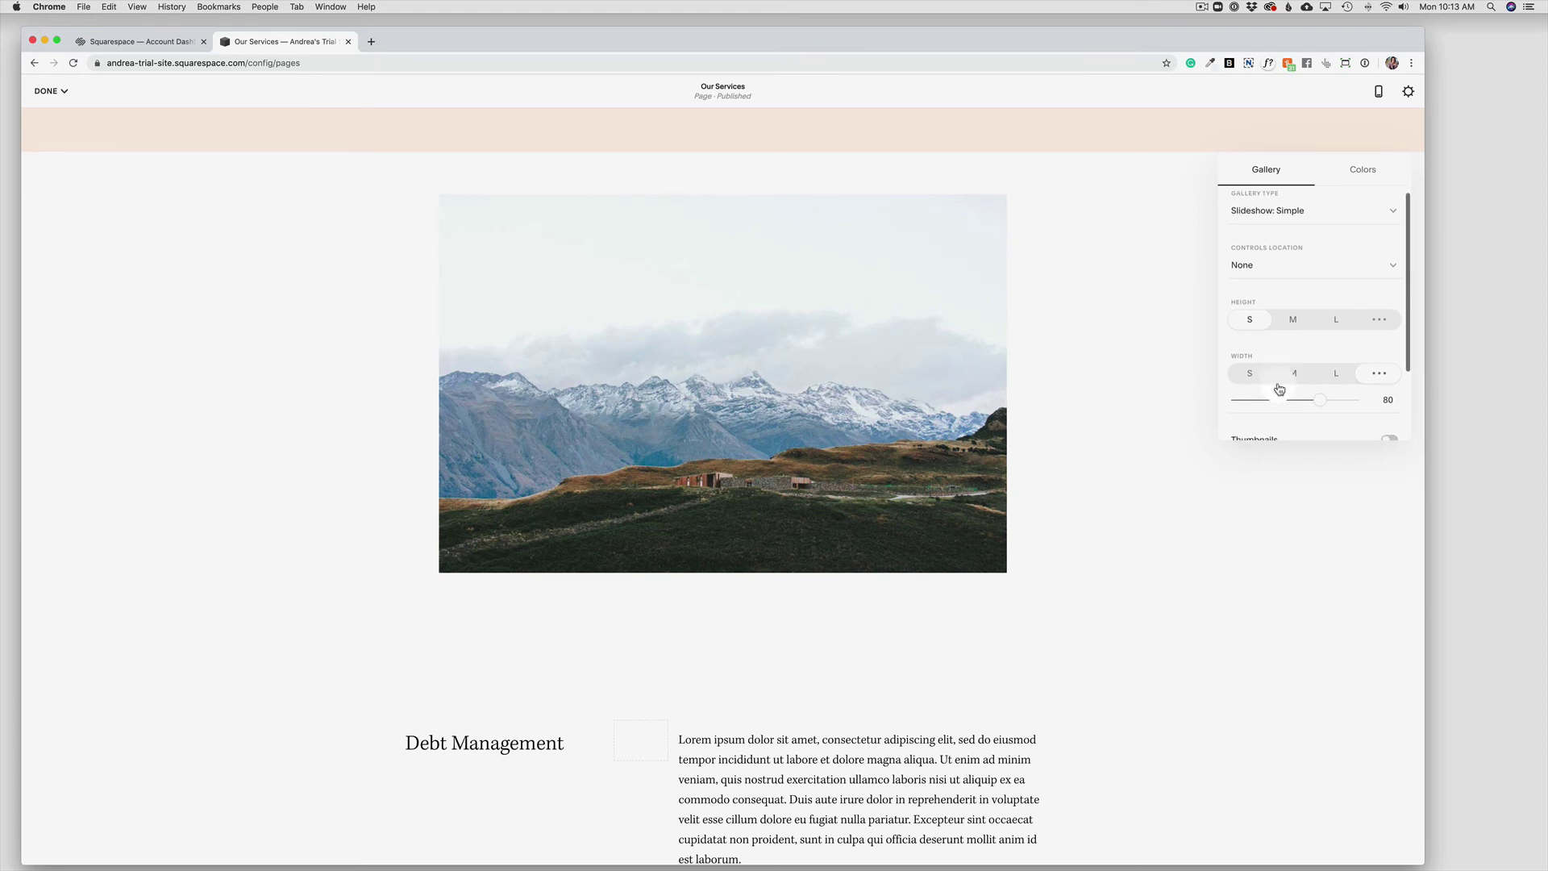
scroll(1278, 389, "down", 1)
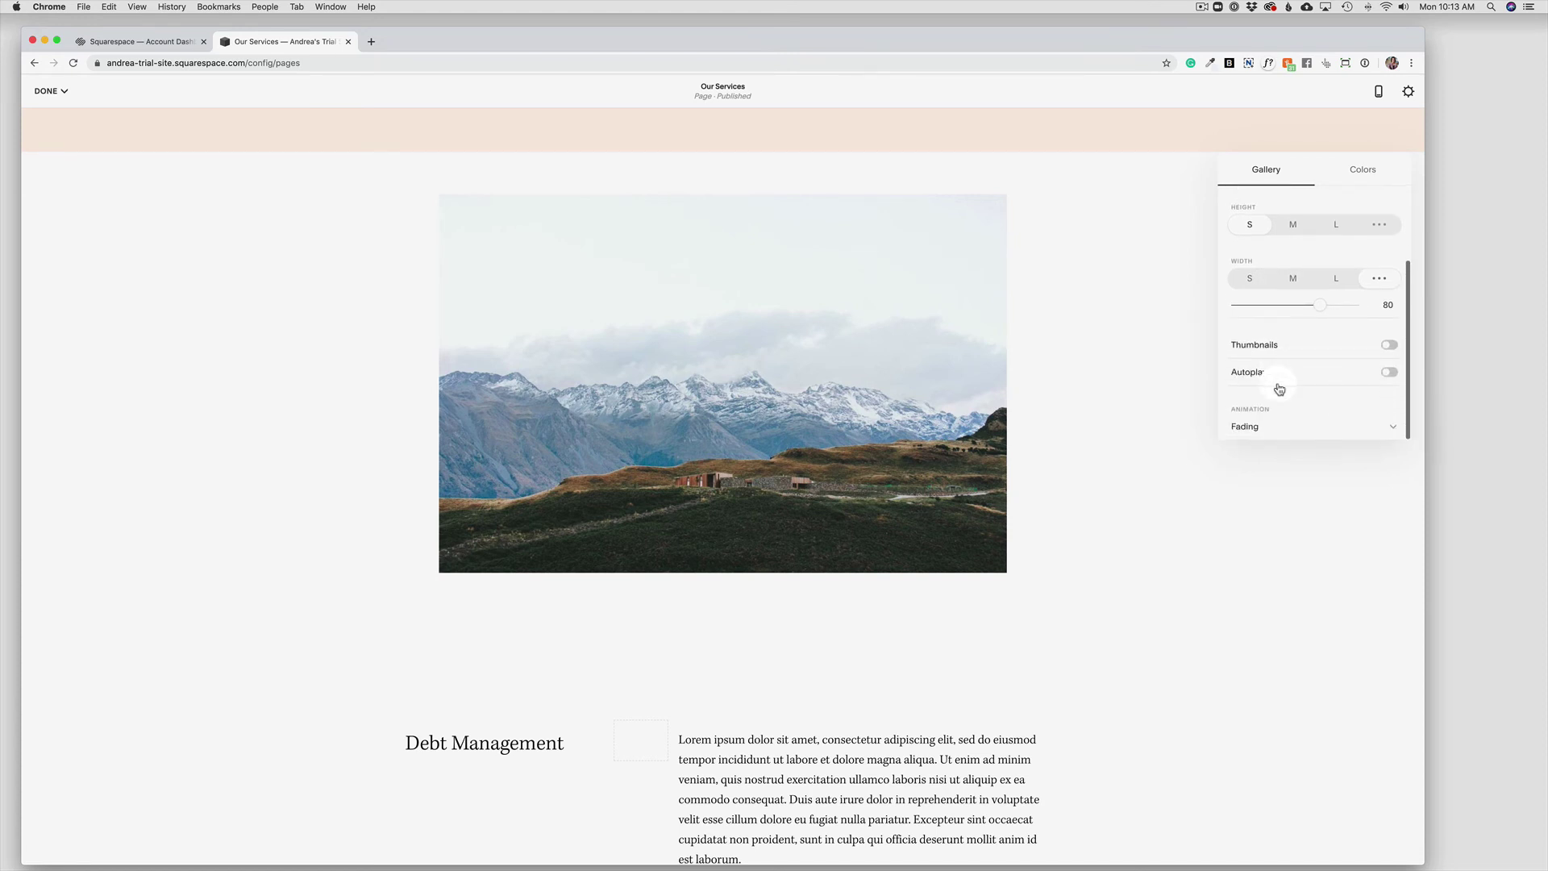
left_click(1388, 346)
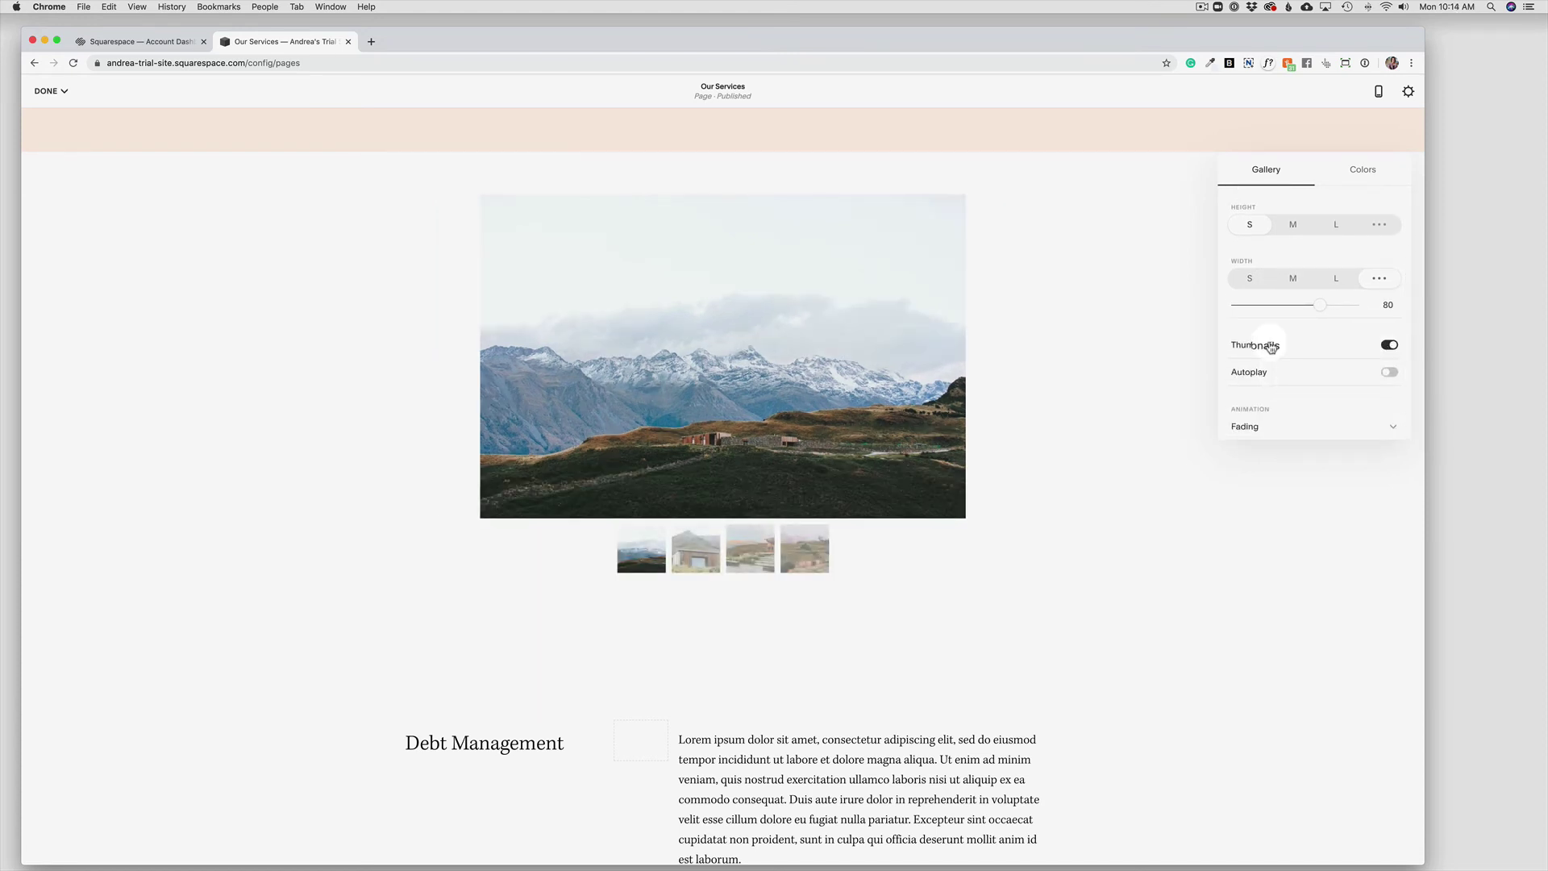
scroll(1271, 347, "up", 3)
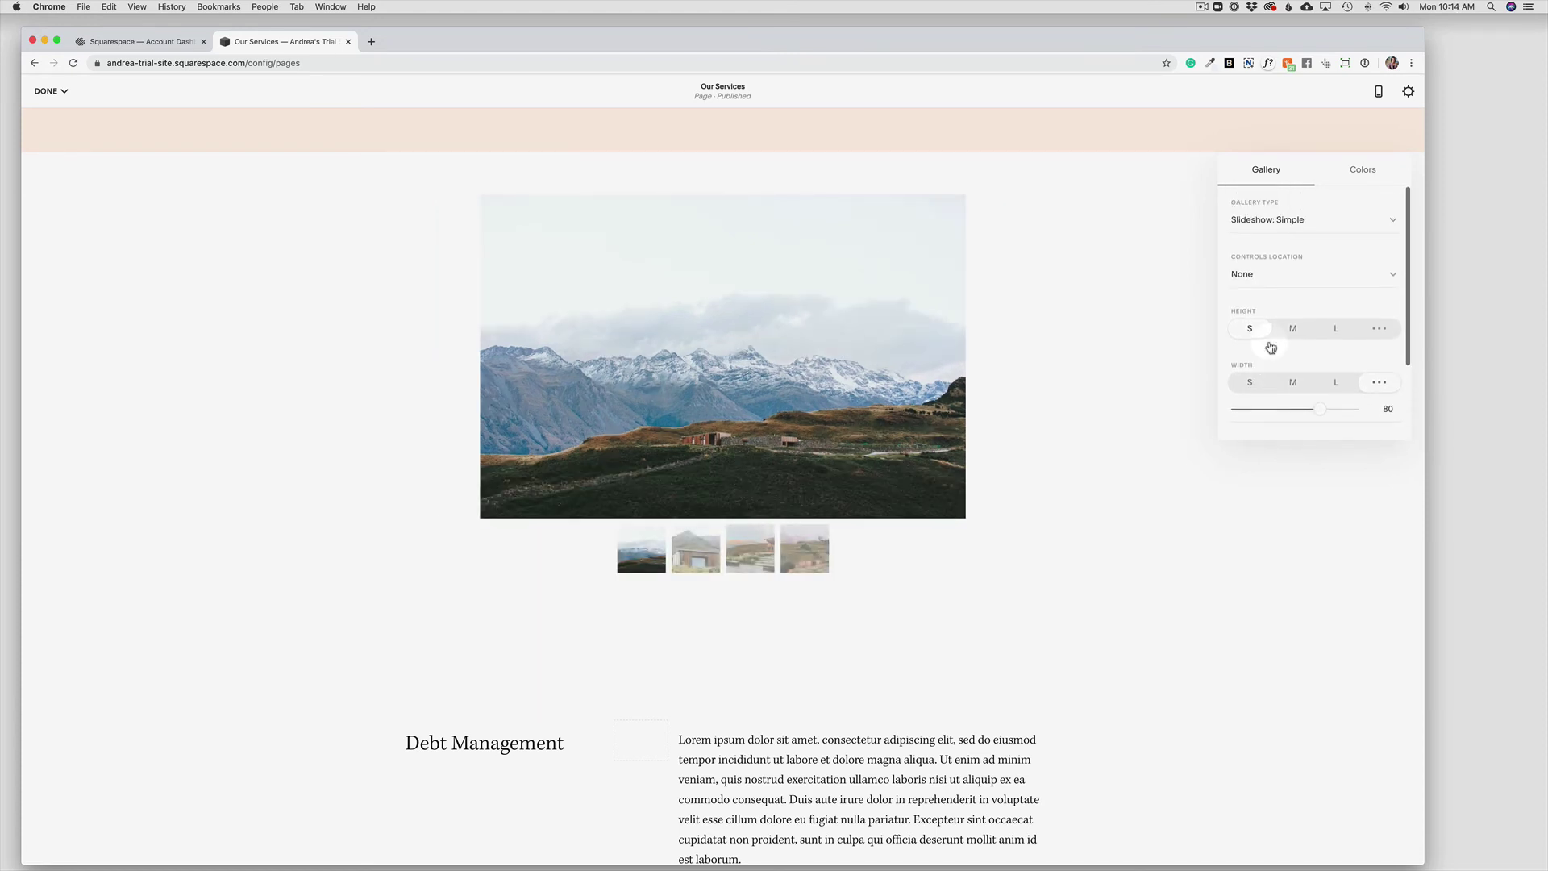
left_click(1394, 224)
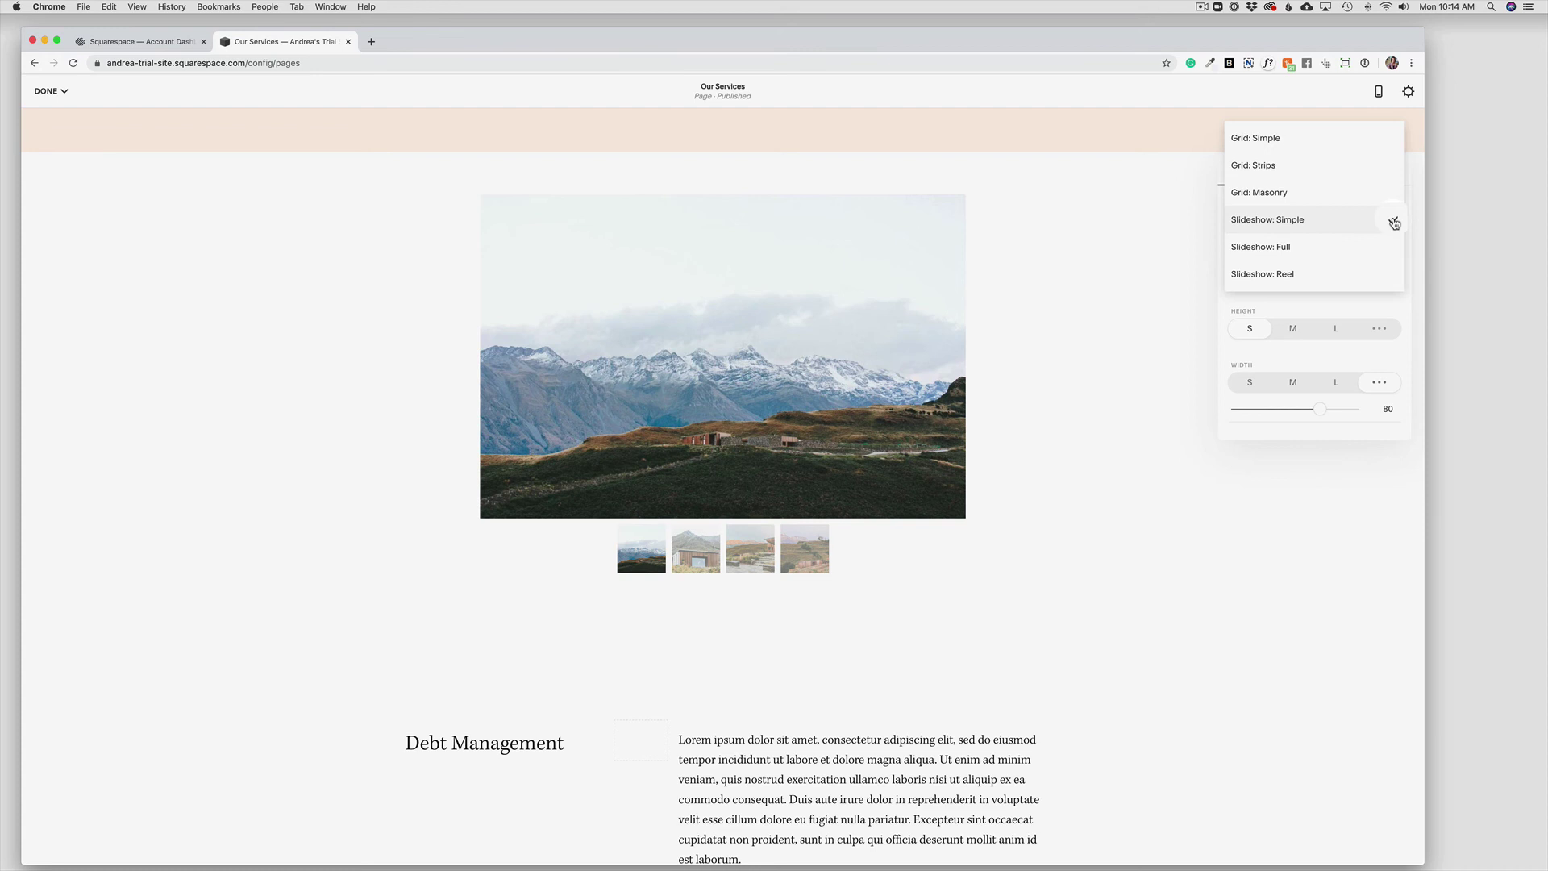
left_click(1394, 223)
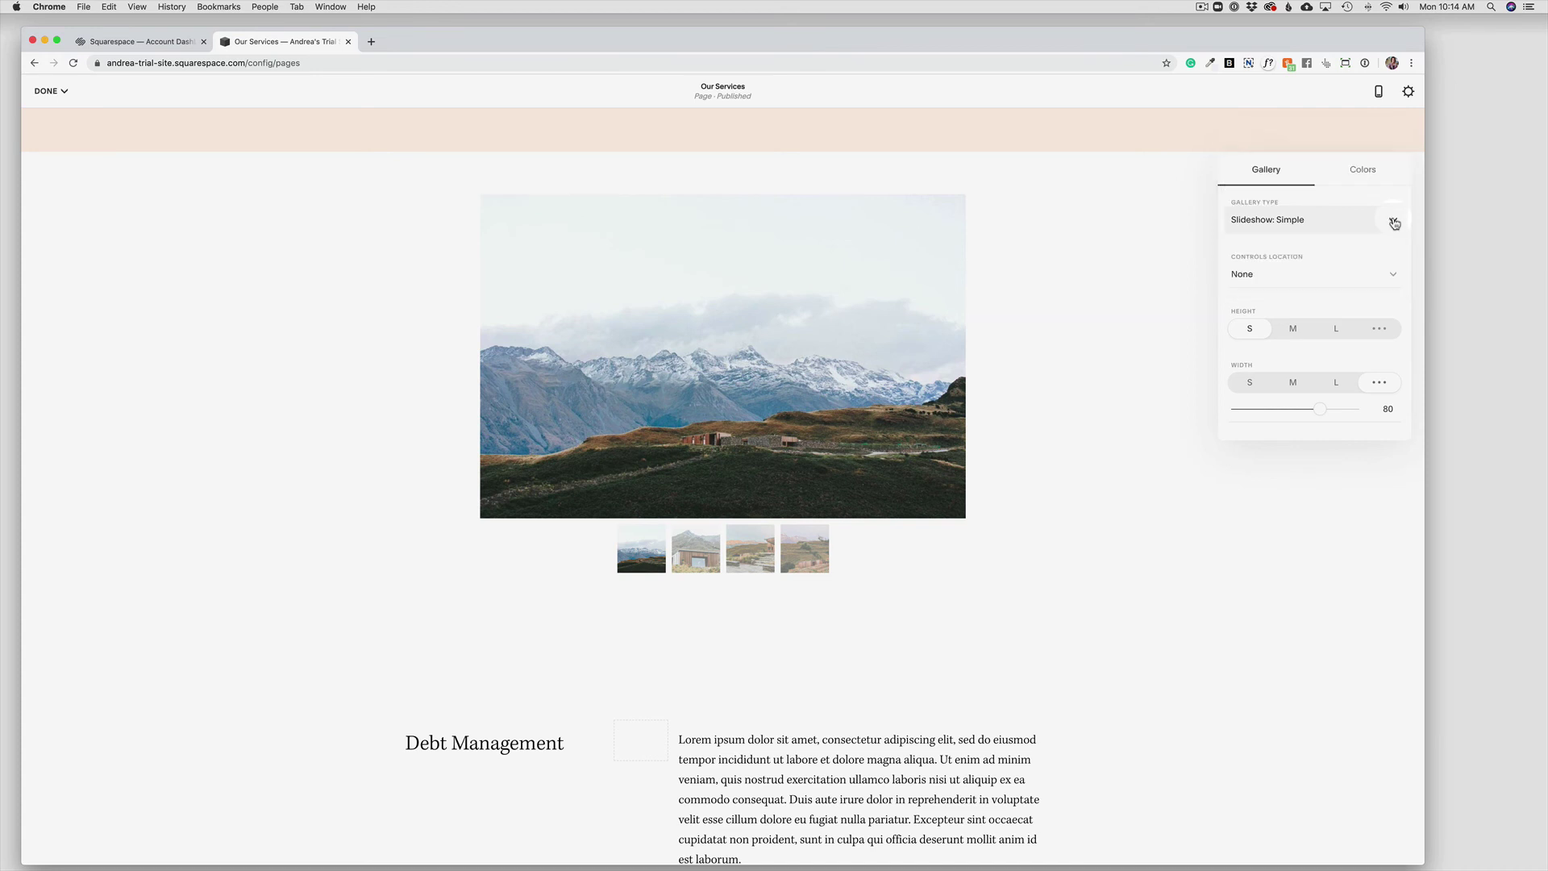
Turn off the default theme, apply Light Minimal for a peach background, and close settings
left_click(1370, 172)
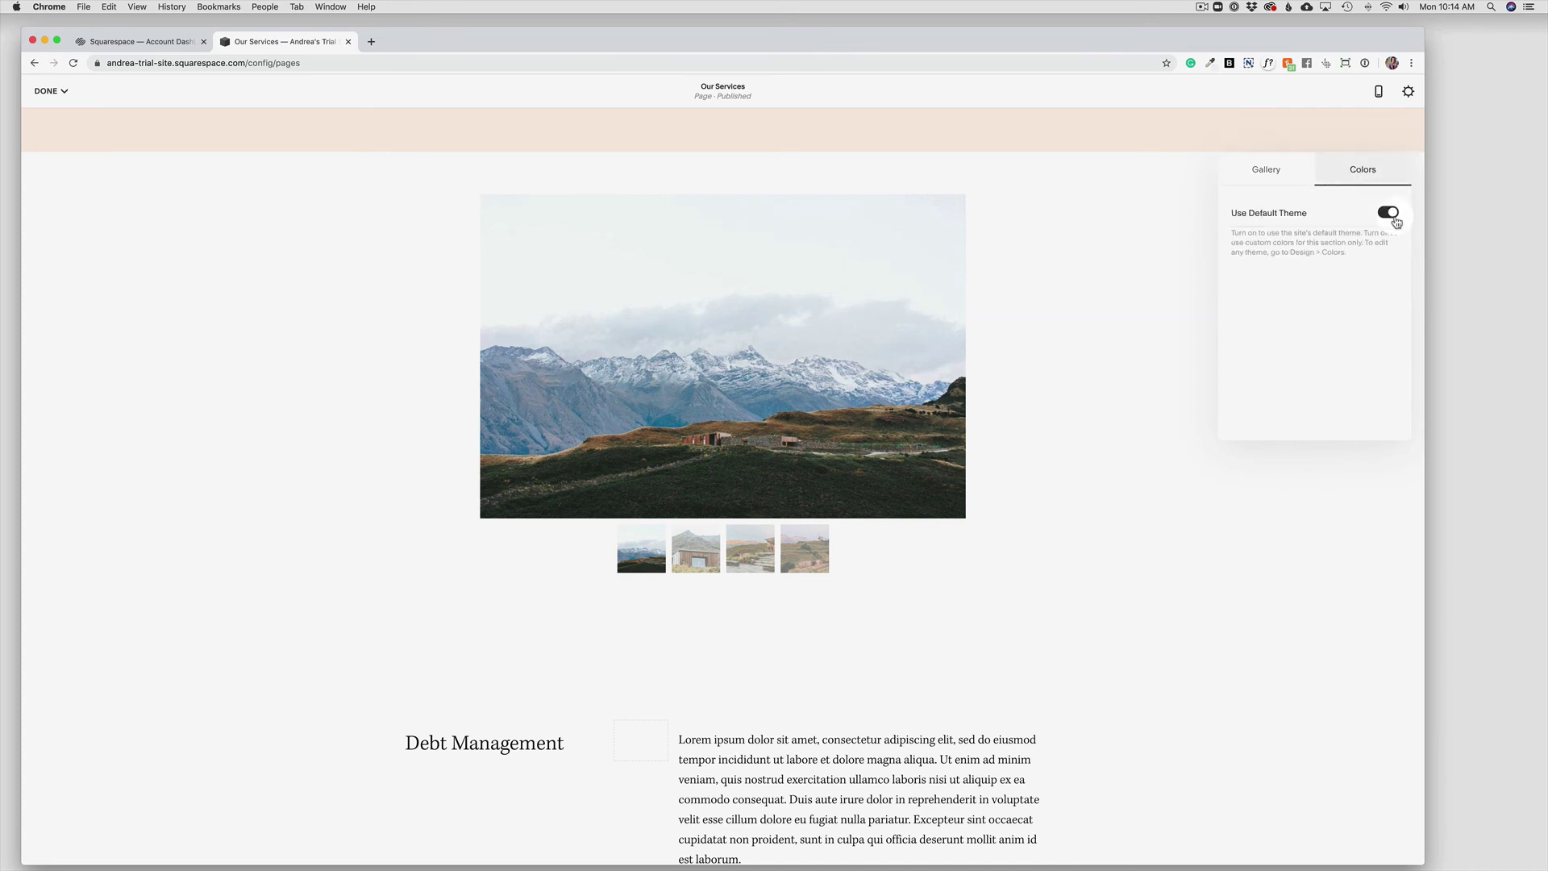
left_click(1392, 215)
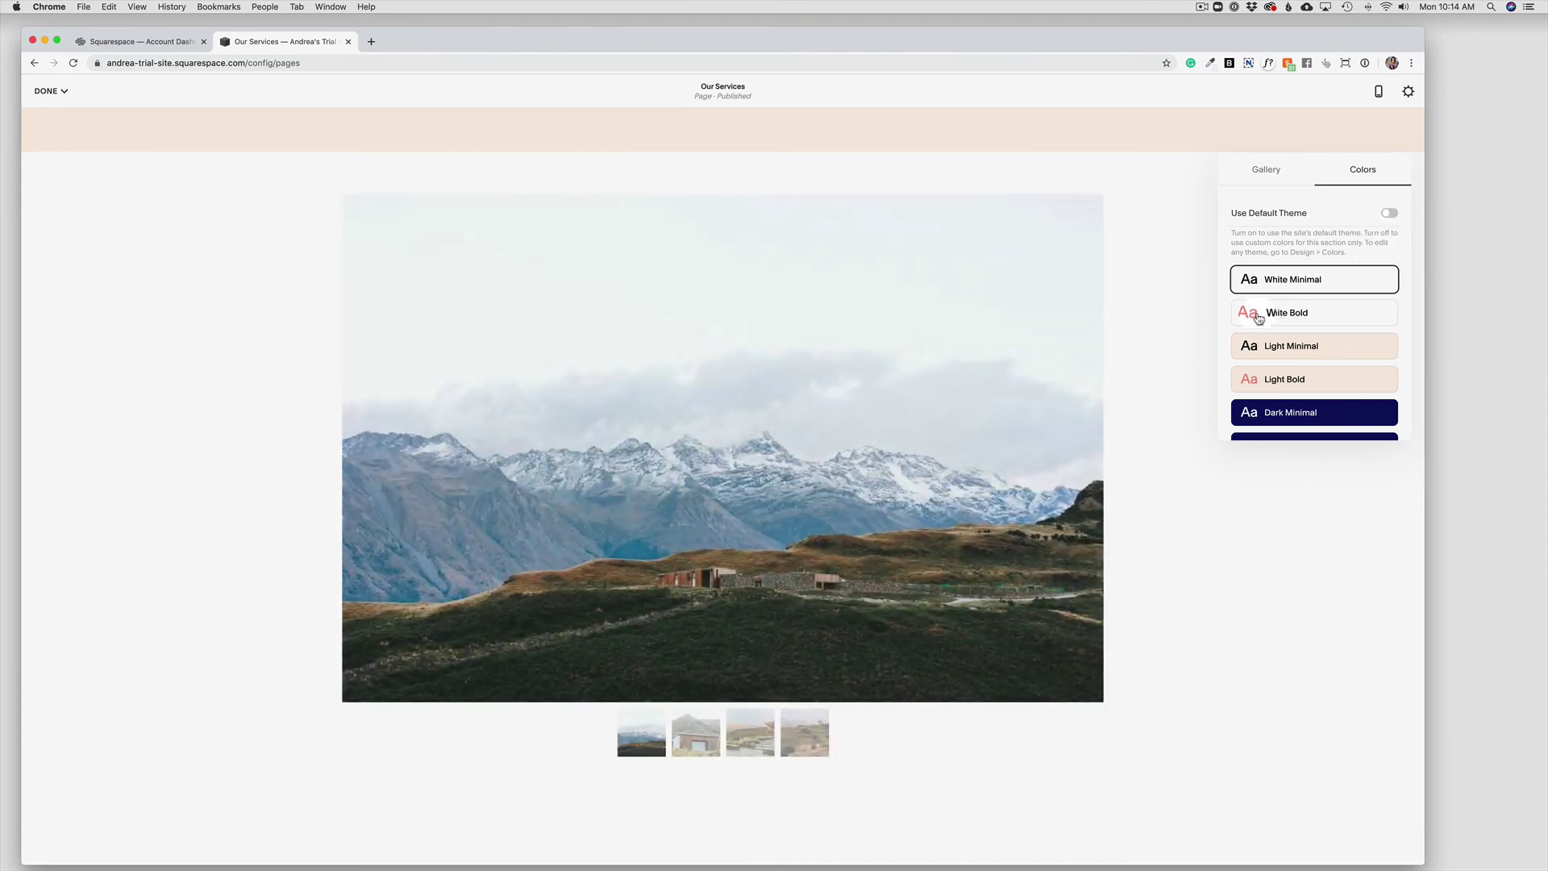
left_click(1246, 352)
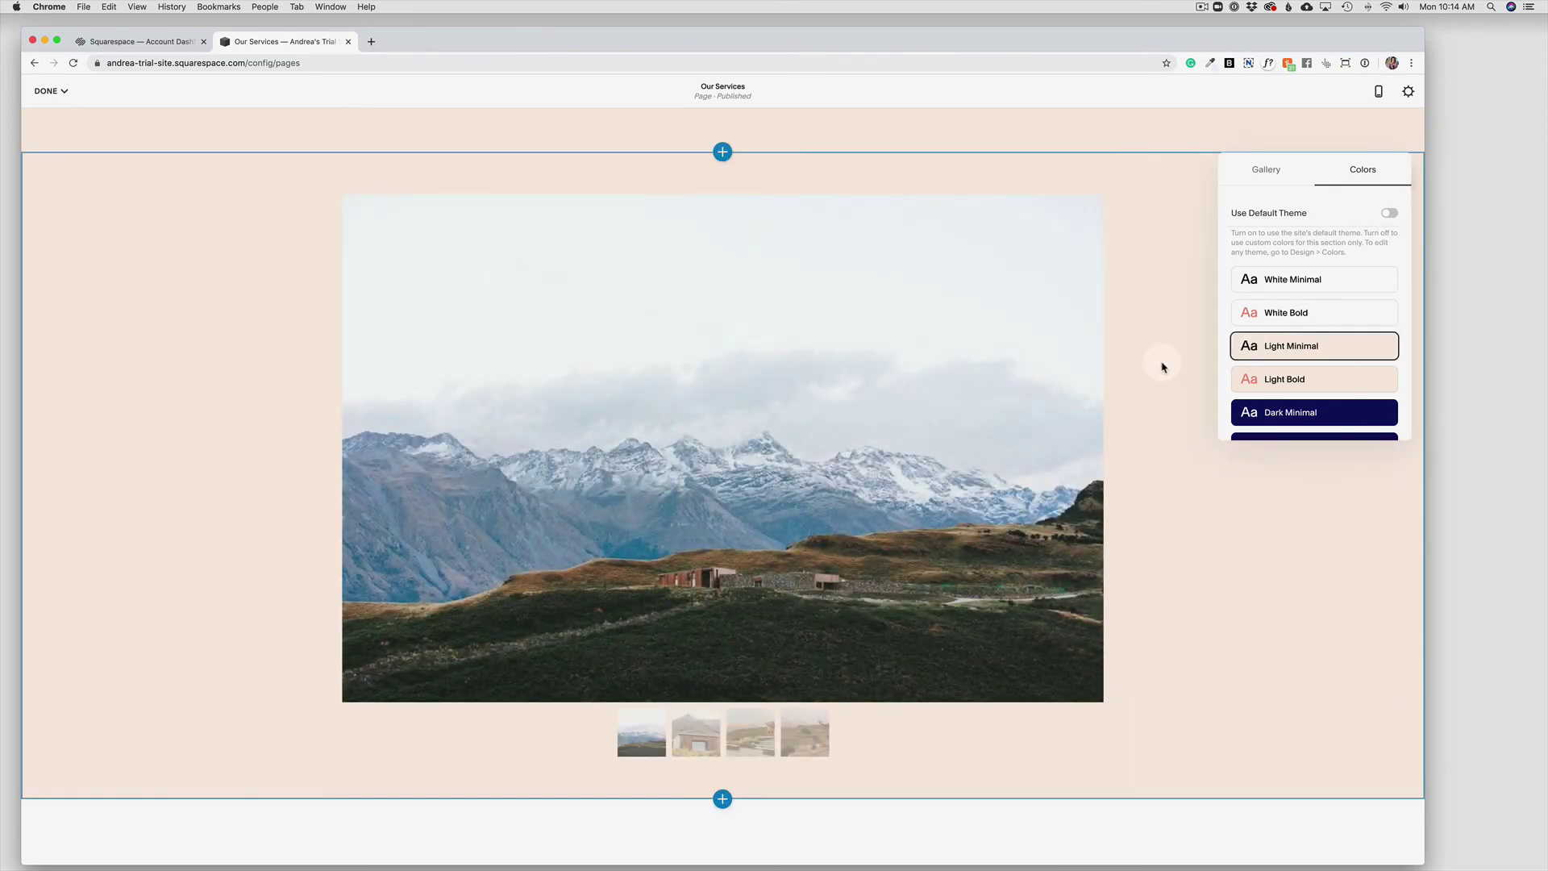
scroll(248, 398, "down", 3)
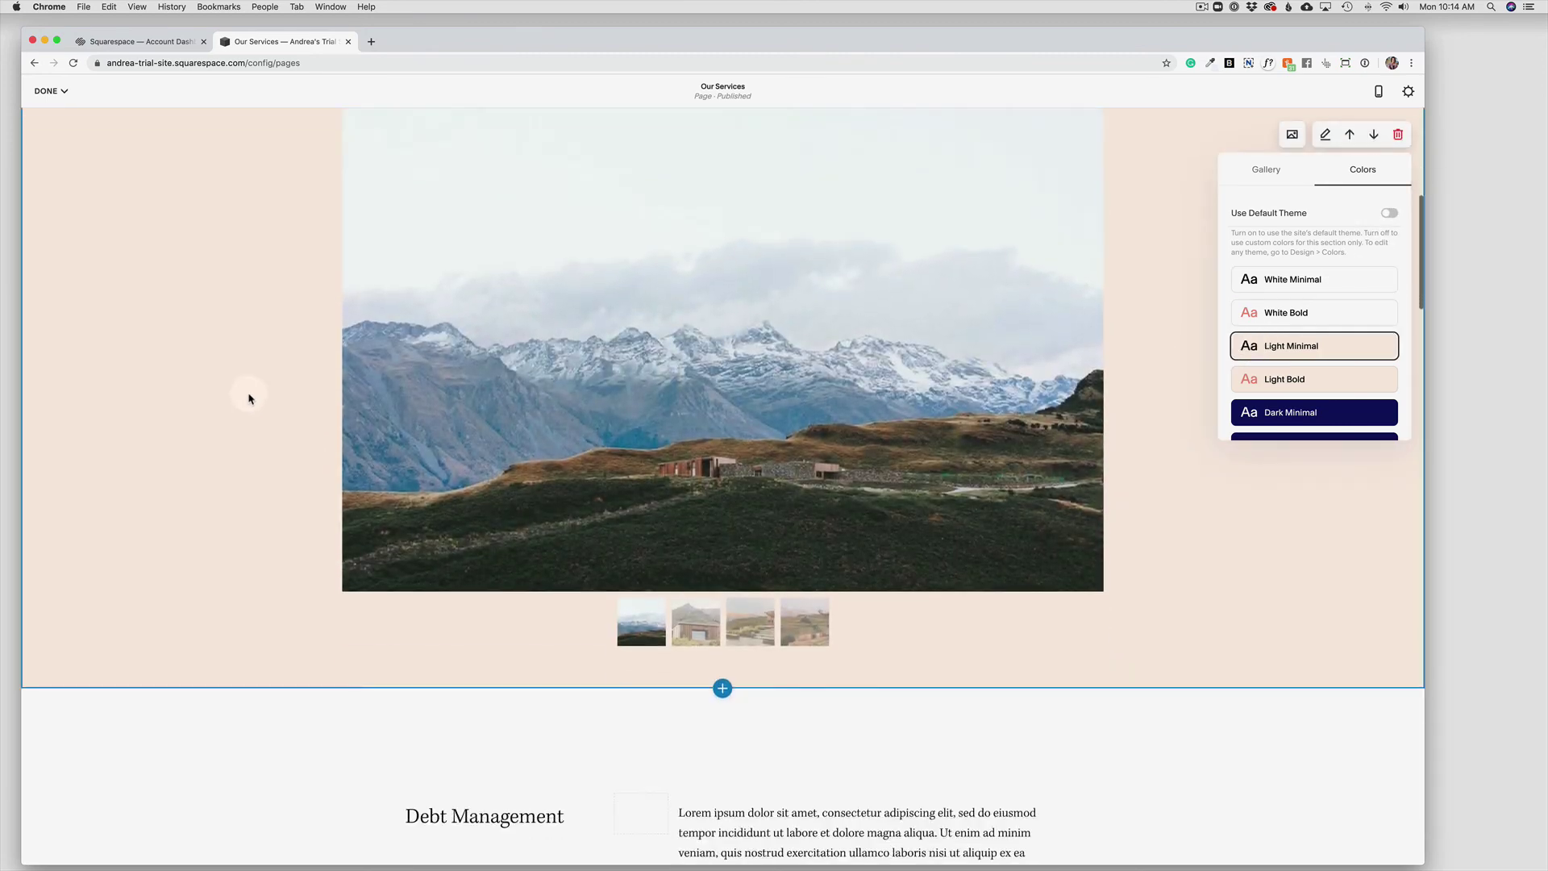
scroll(249, 398, "up", 2)
scroll(249, 398, "up", 2)
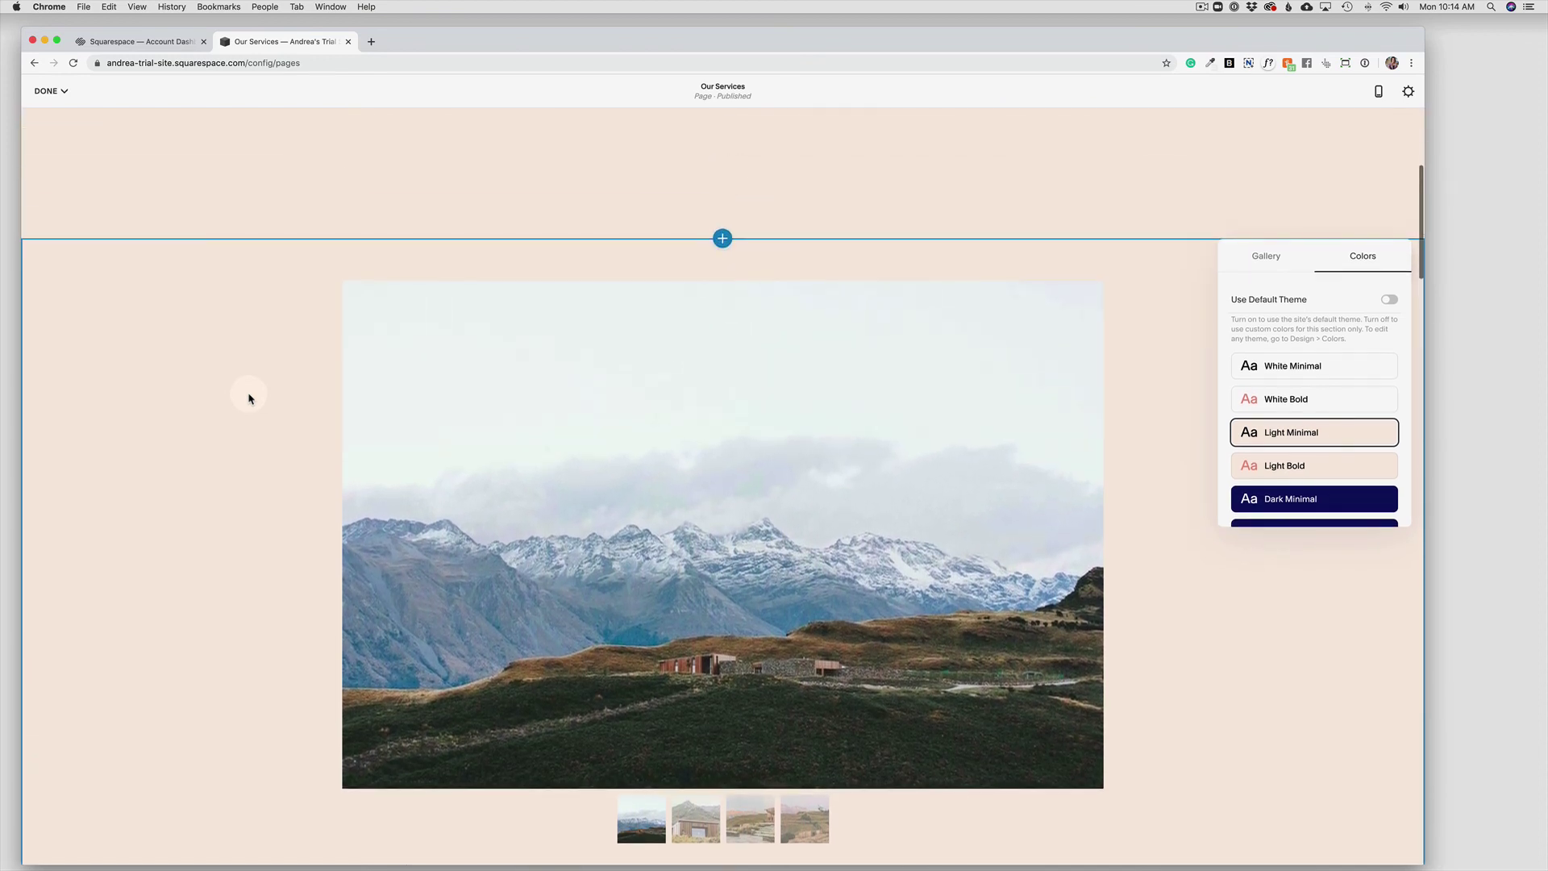
left_click(1263, 255)
left_click(1186, 319)
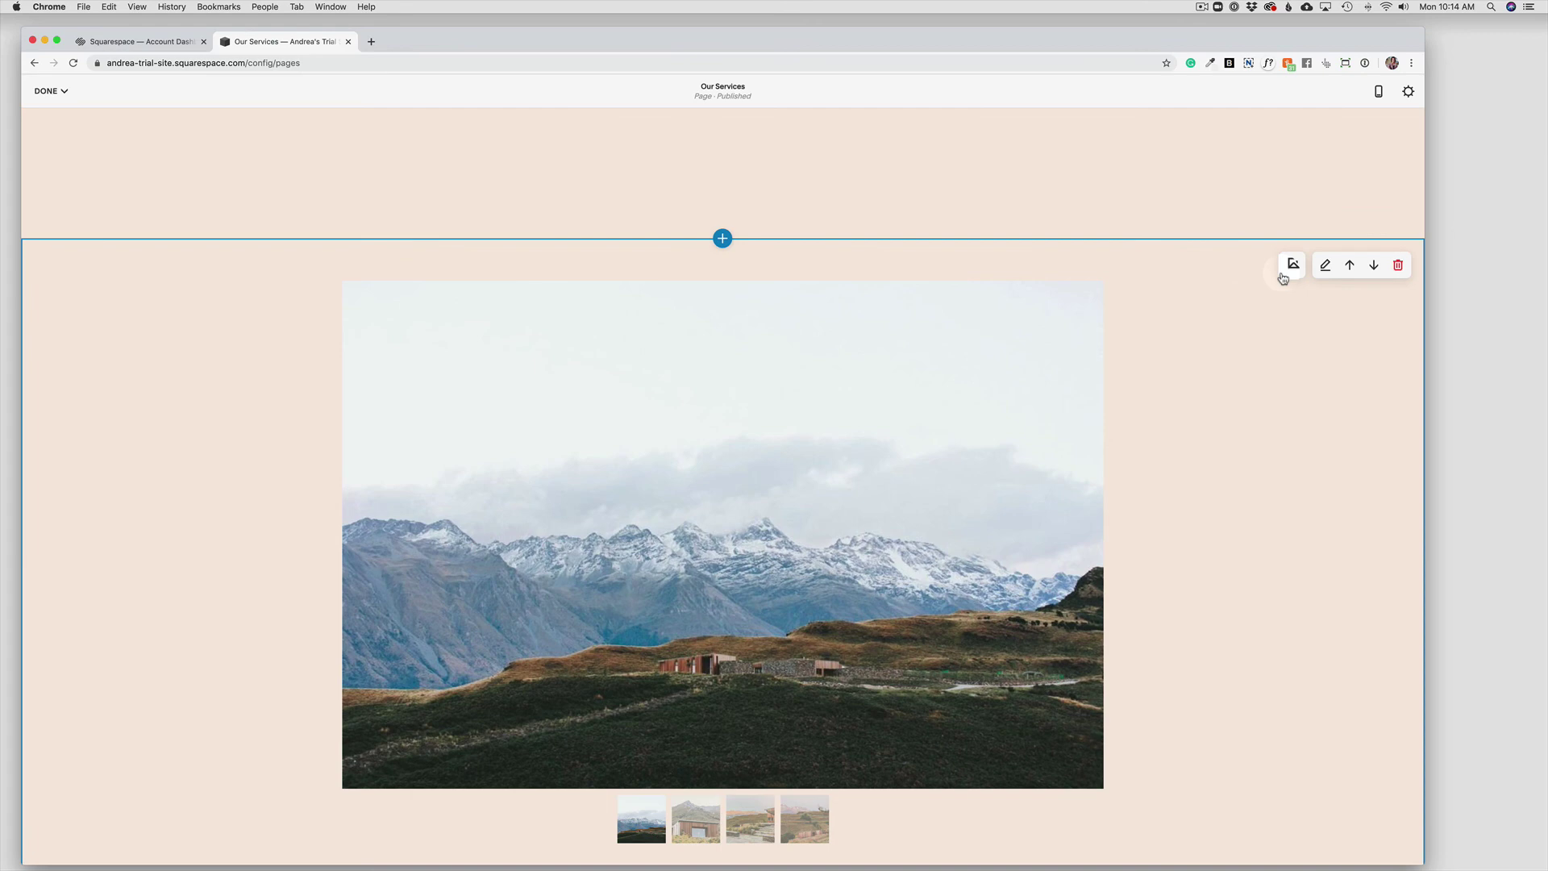
Open the gallery section's editing view from its toolbar pencil icon
left_click(1325, 266)
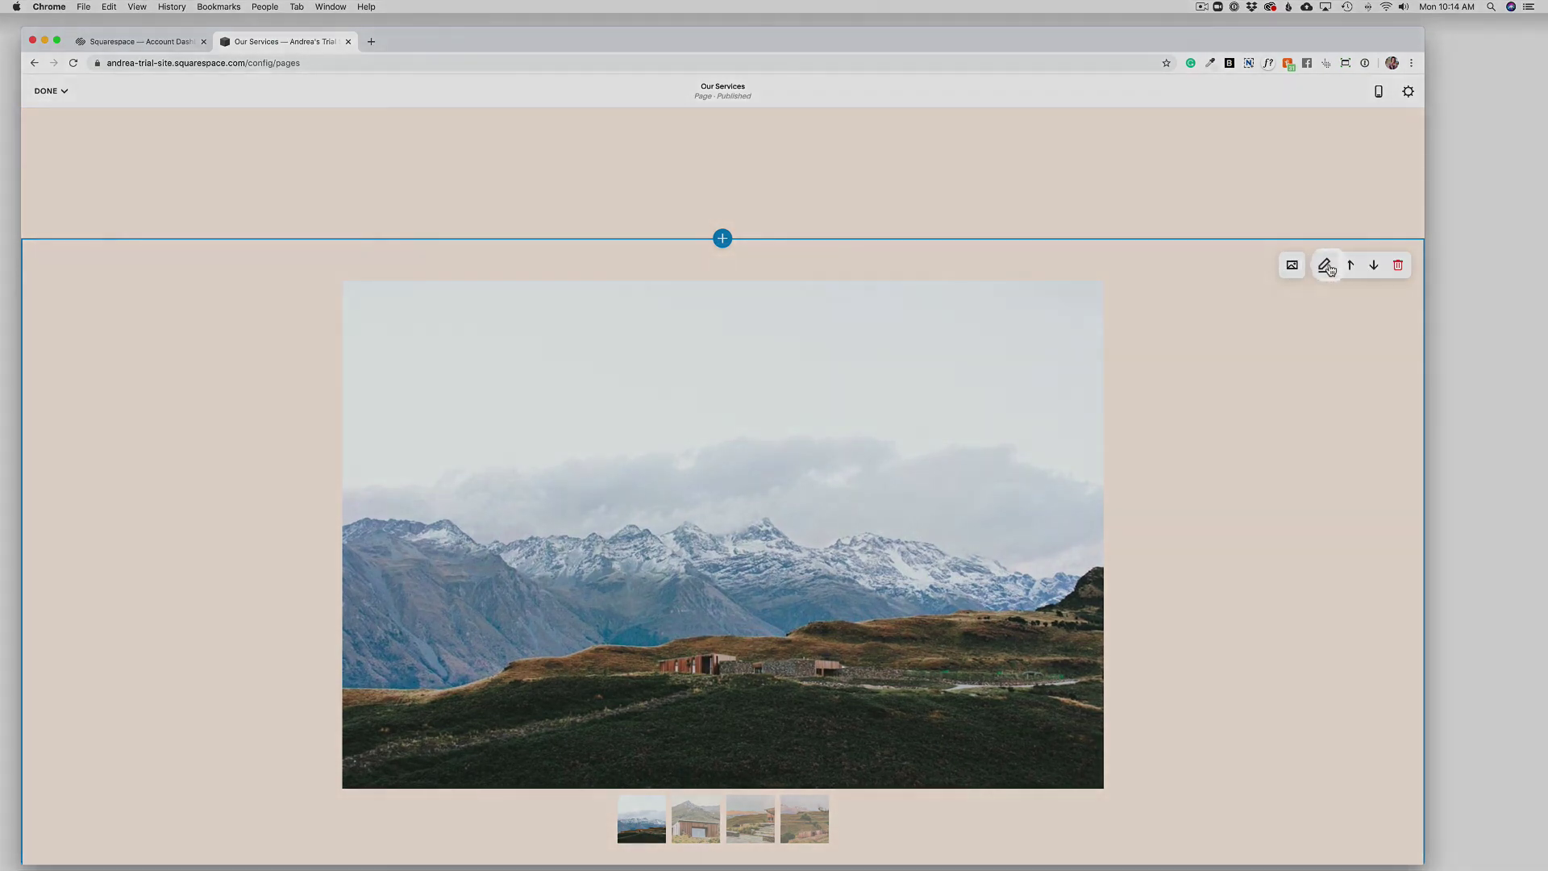